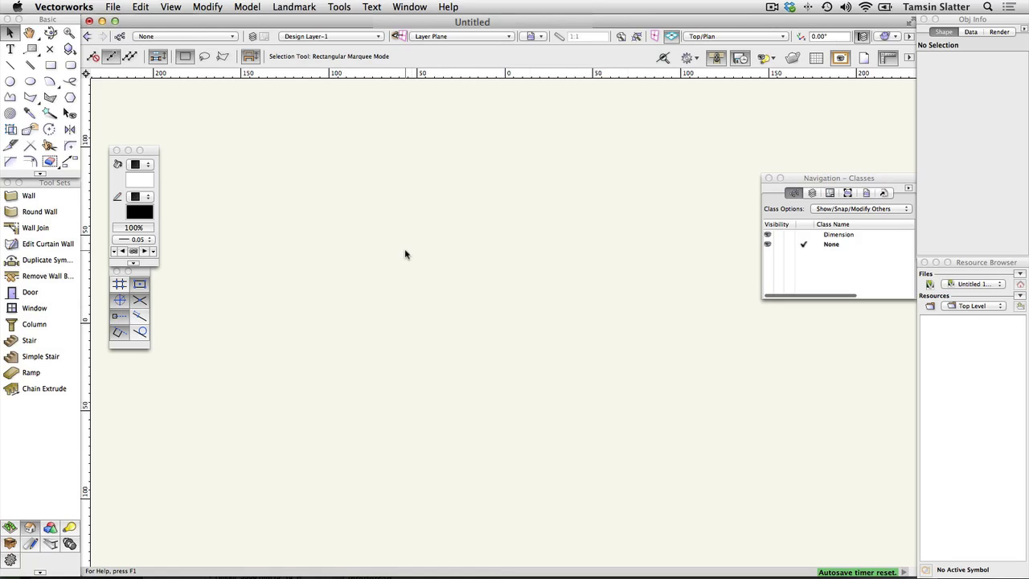
- Create a document from the Landmark (Metric-mm).sta template and enlarge its window to fill the drawing area
click(119, 8)
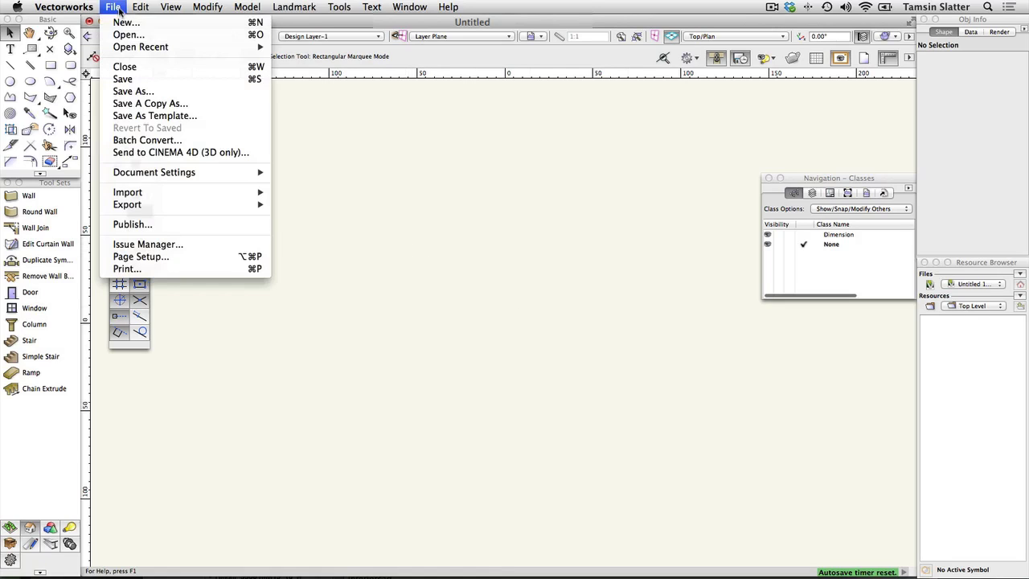
click(120, 22)
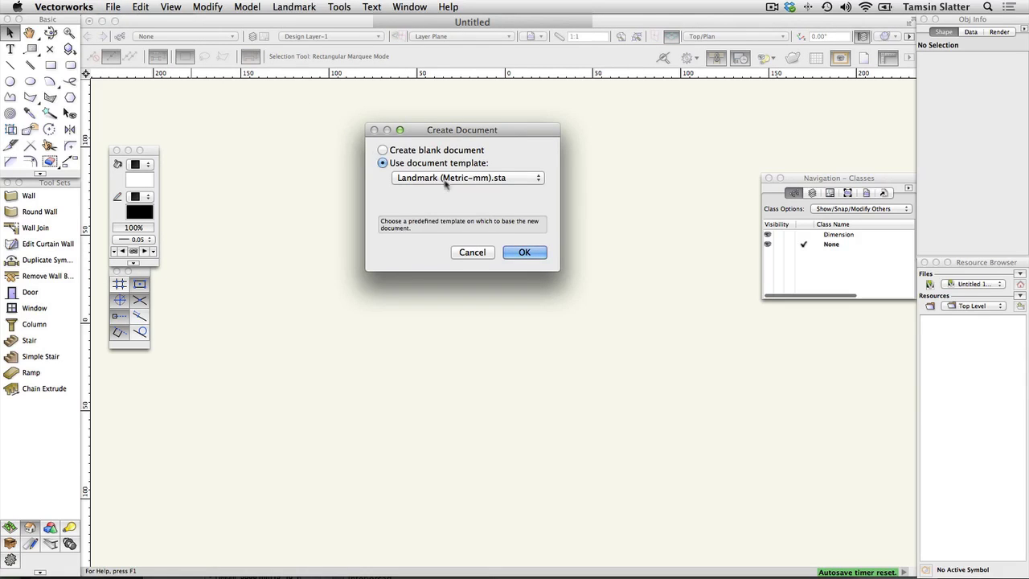
click(526, 180)
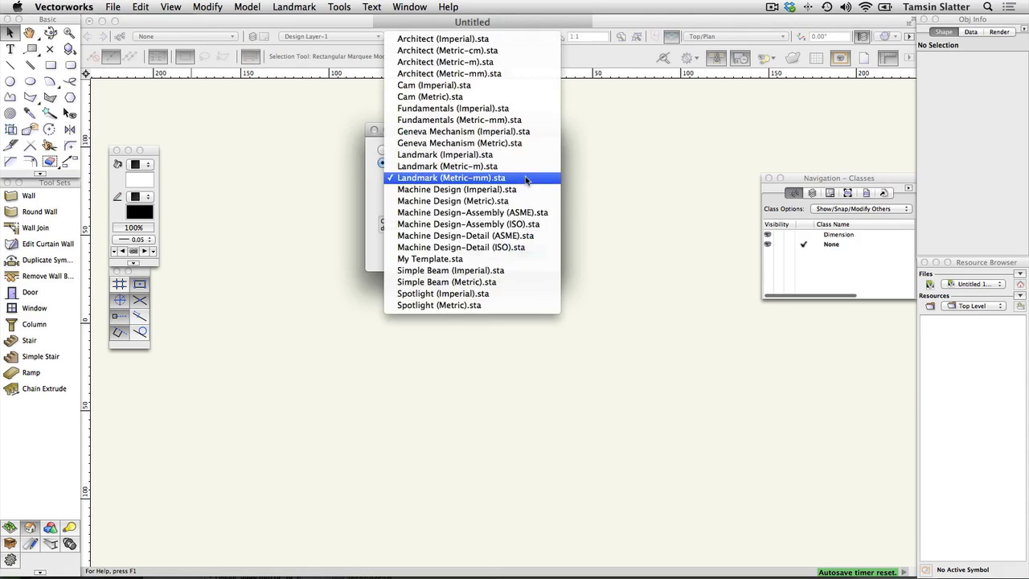
click(526, 178)
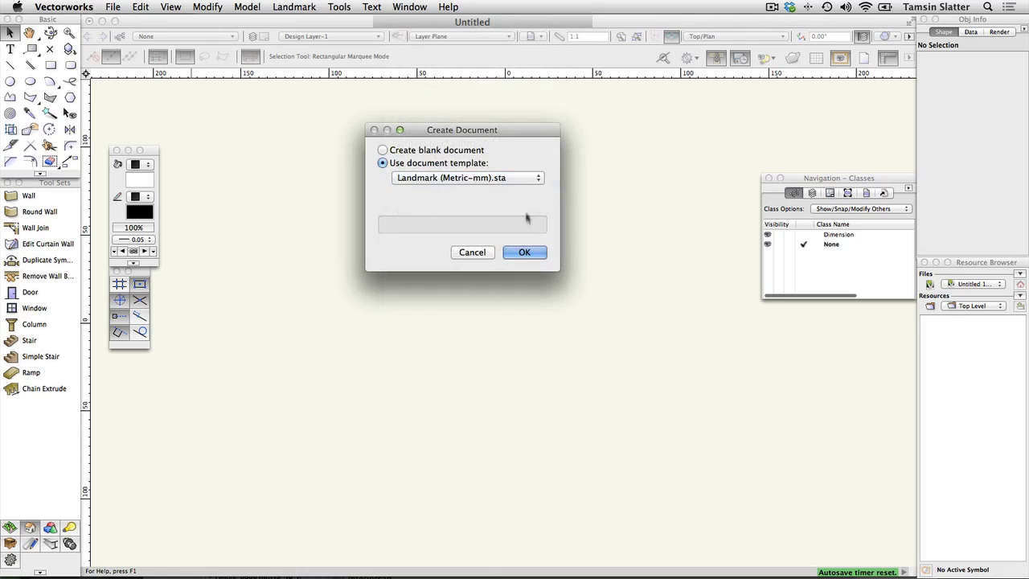
click(524, 250)
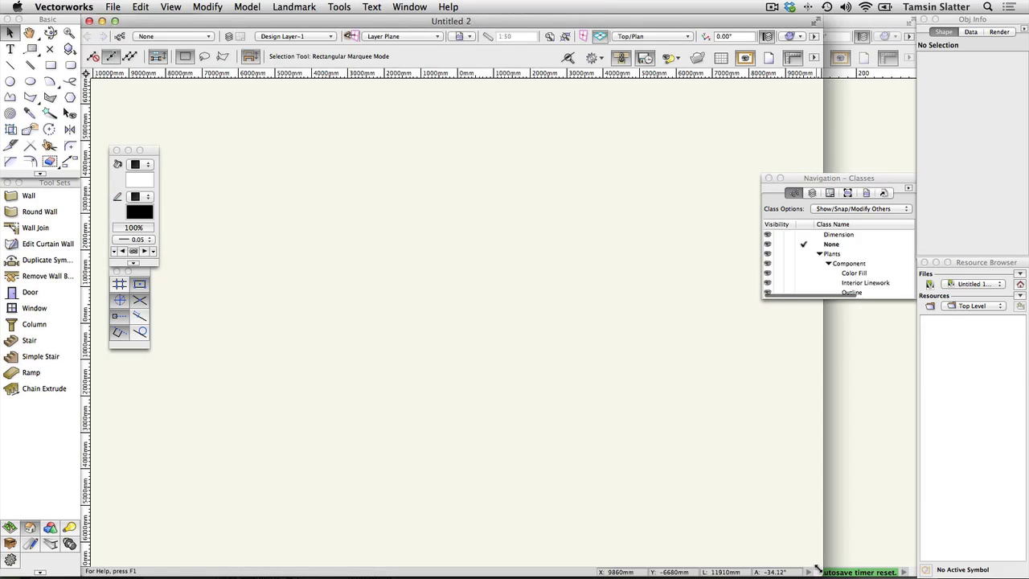
drag(816, 568, 910, 568)
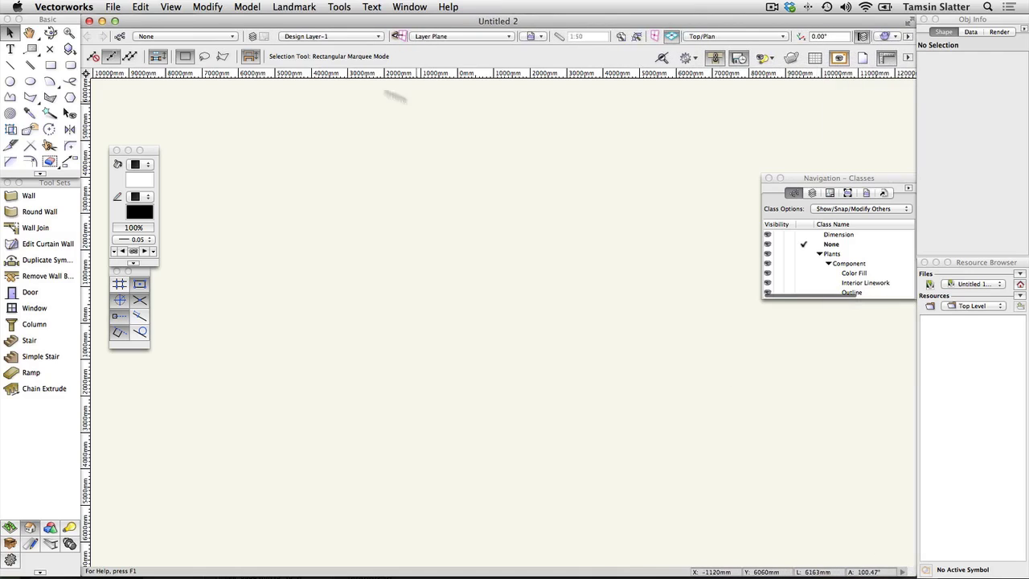
- Open the page setup and examine the printer and paper size choices in the printer setup without changing them
click(114, 7)
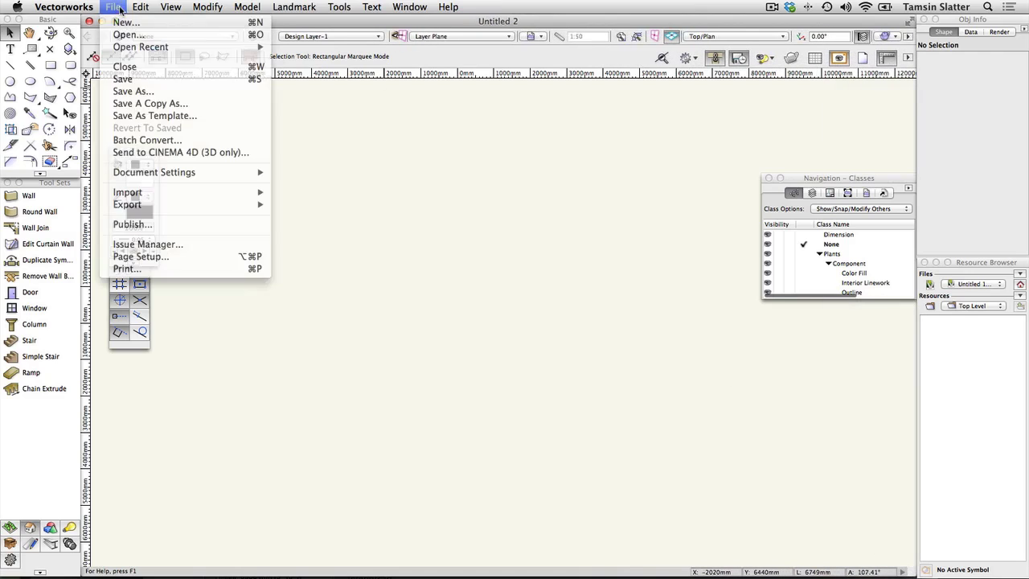
click(141, 256)
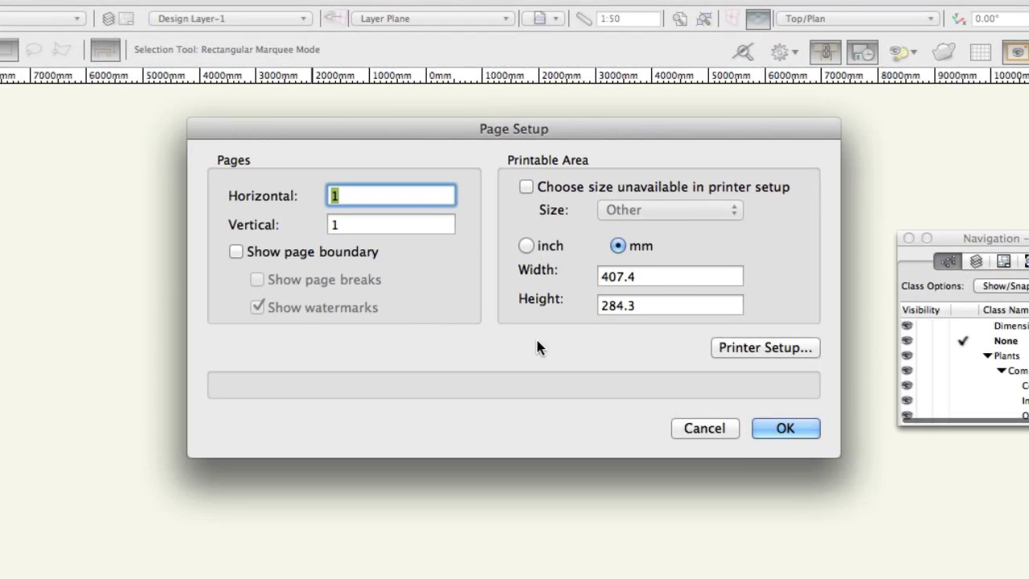
click(760, 348)
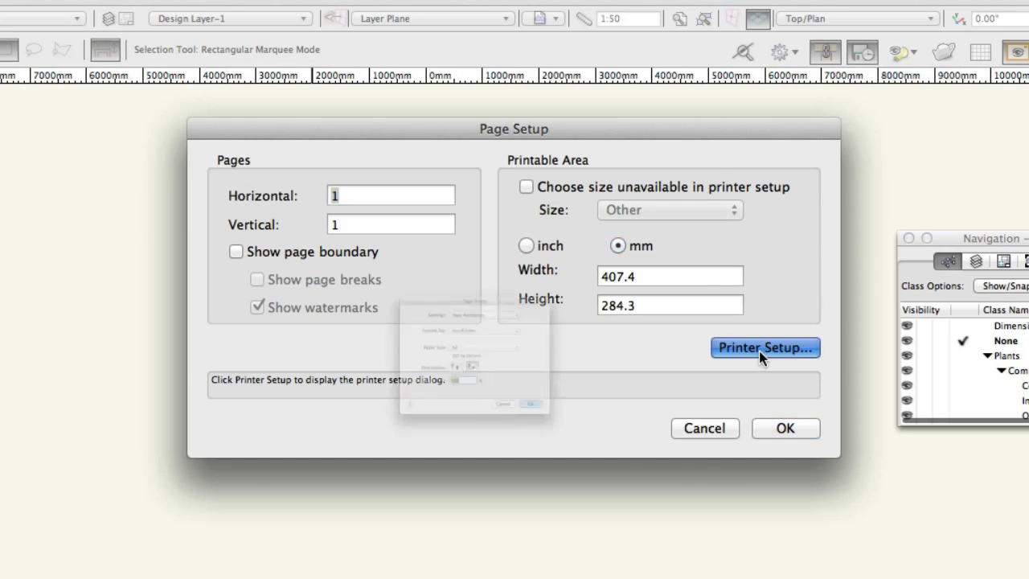
click(595, 284)
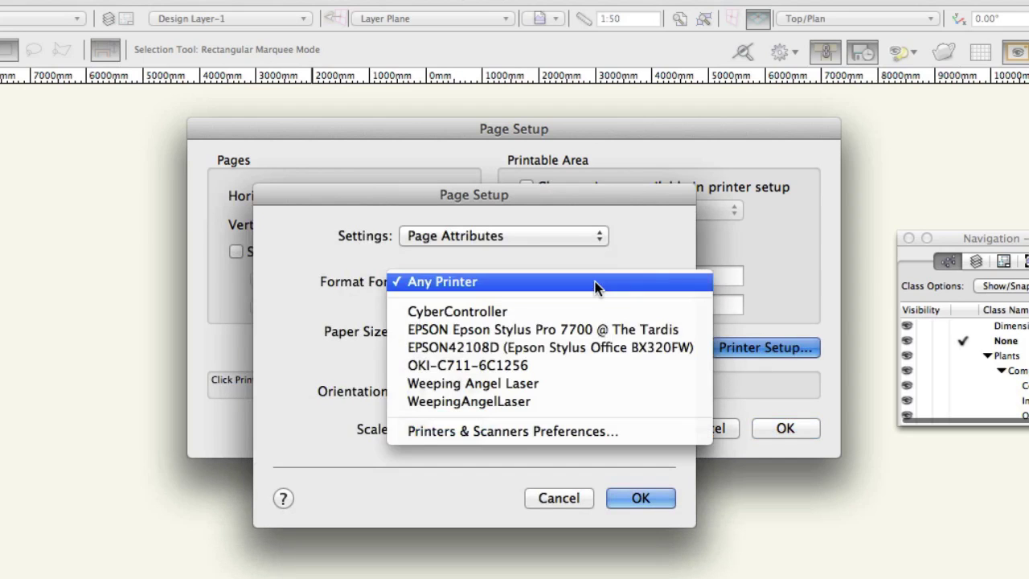
click(557, 330)
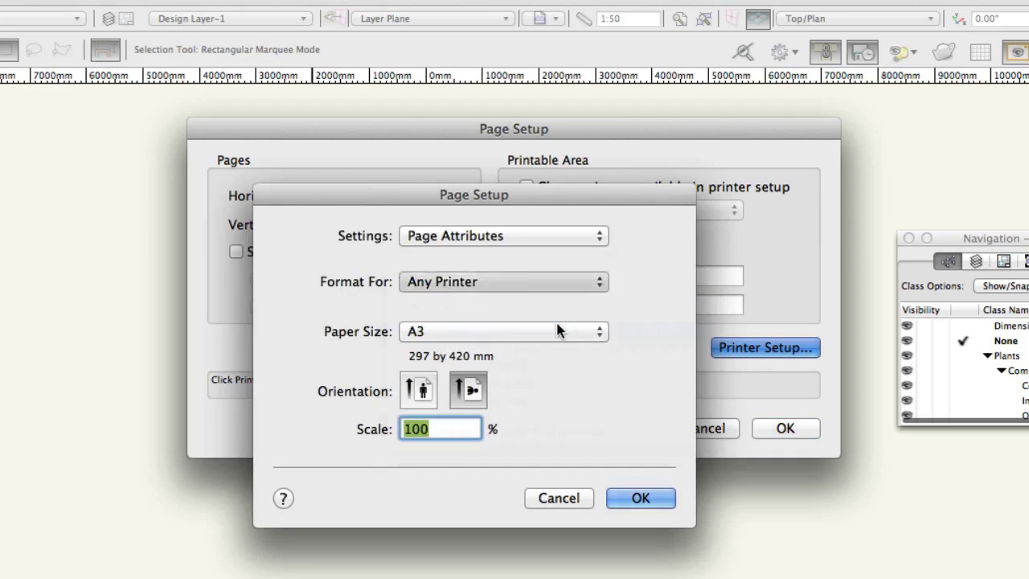
click(504, 333)
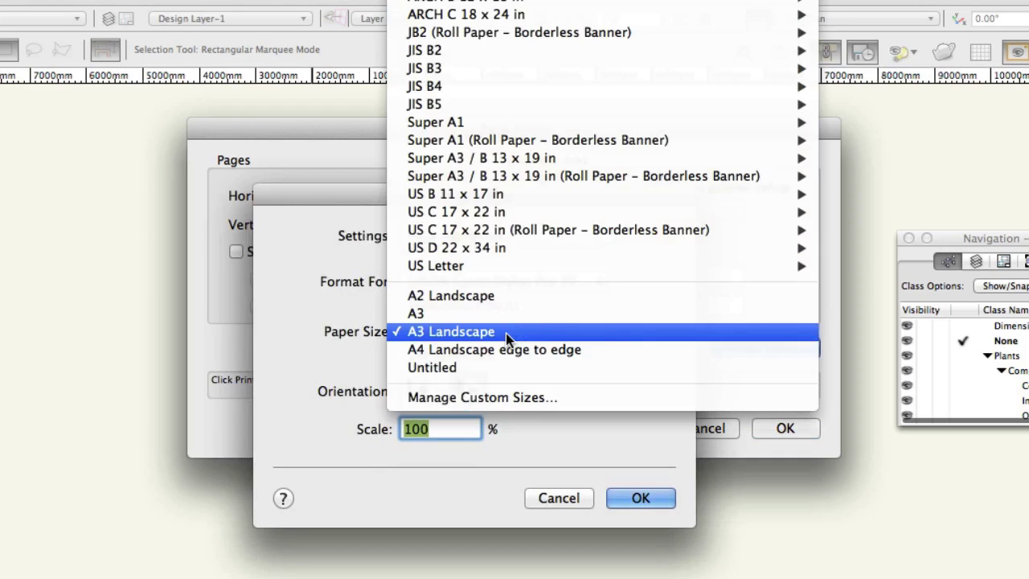
click(347, 295)
click(567, 497)
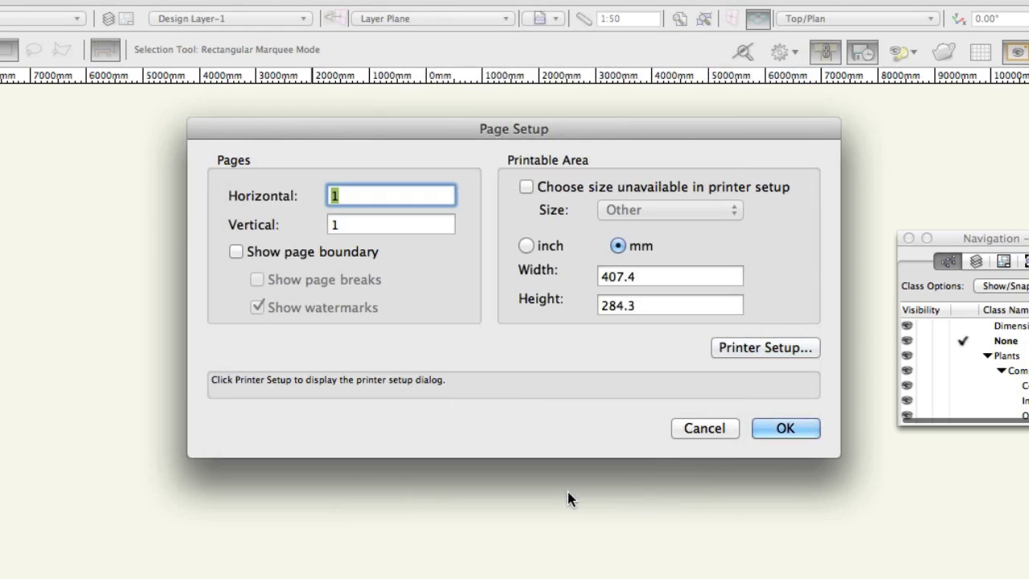
- Set the printable area to ISO A1 using a size unavailable in the printer setup
click(565, 189)
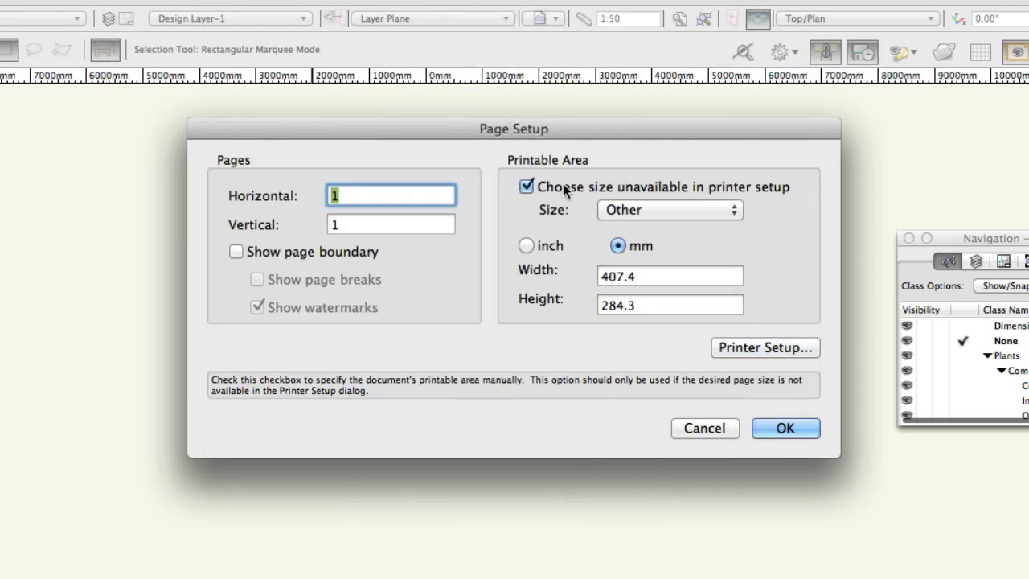
click(717, 209)
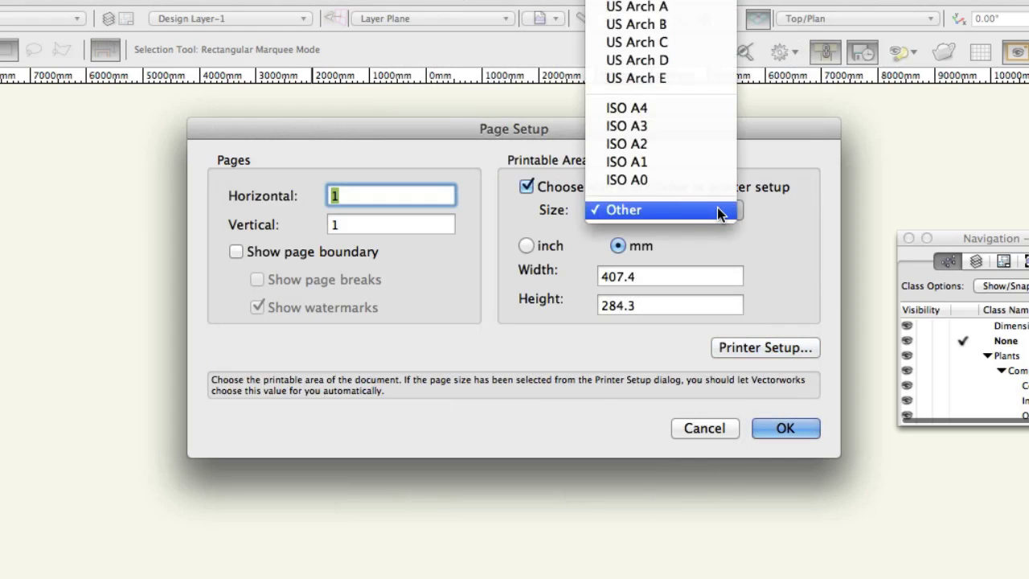
click(709, 164)
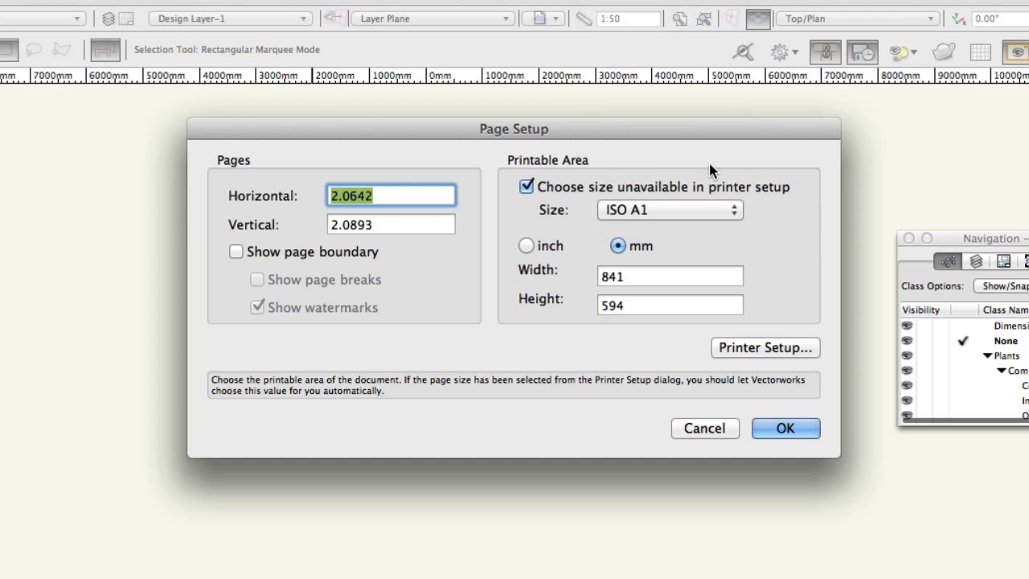
click(785, 428)
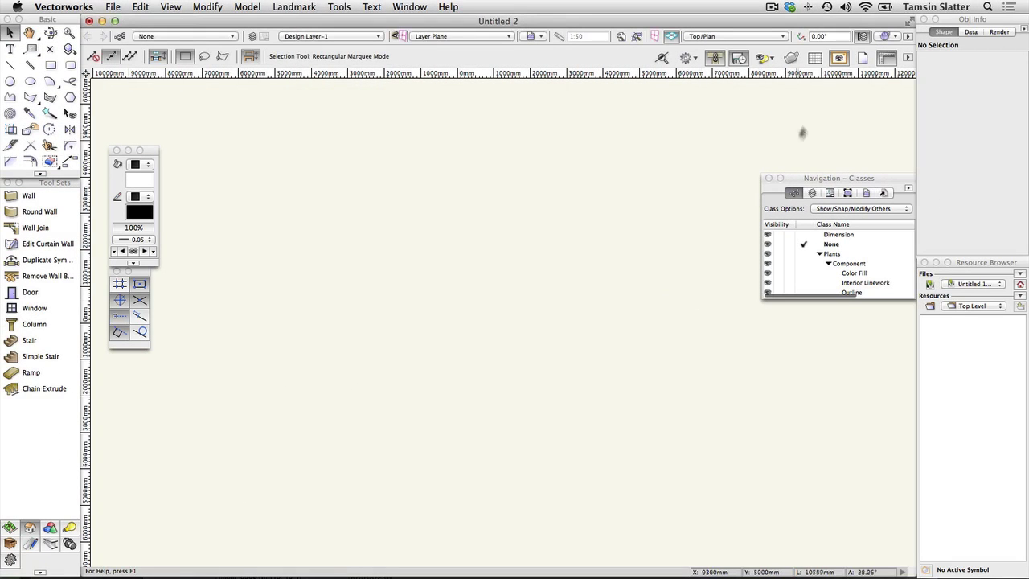
- Show the page boundary and fit the whole page in the view
click(863, 59)
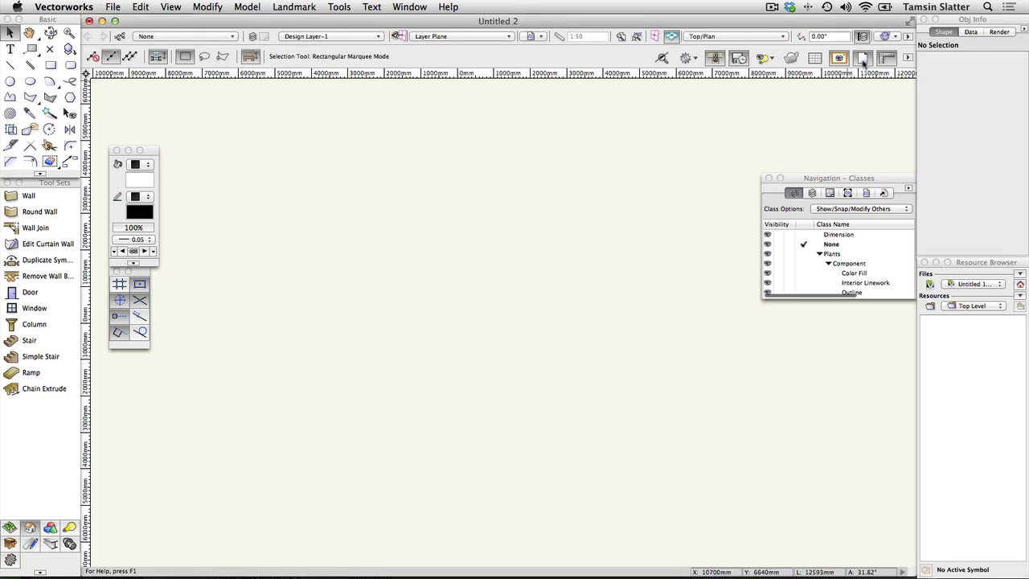
click(622, 37)
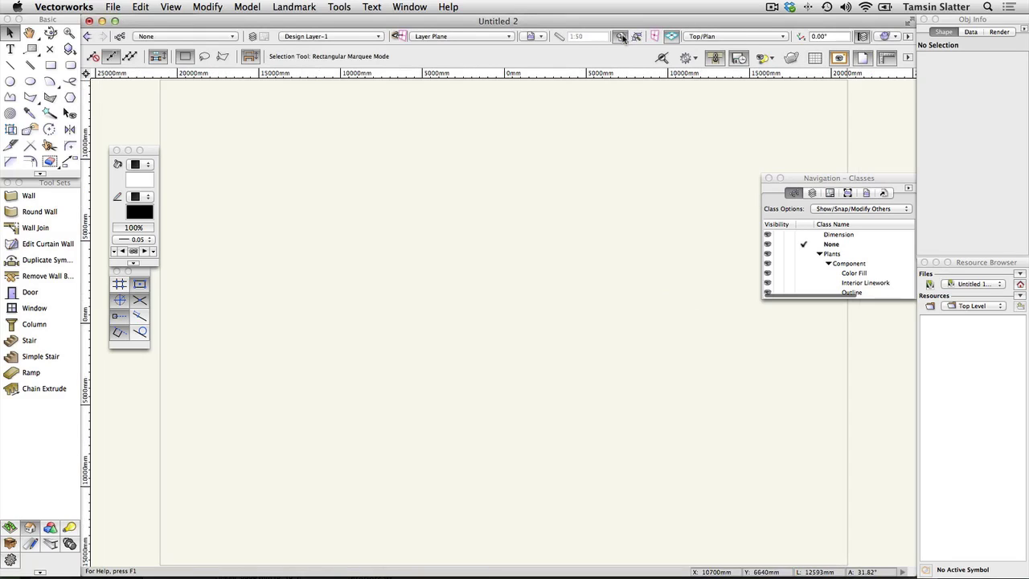
click(863, 60)
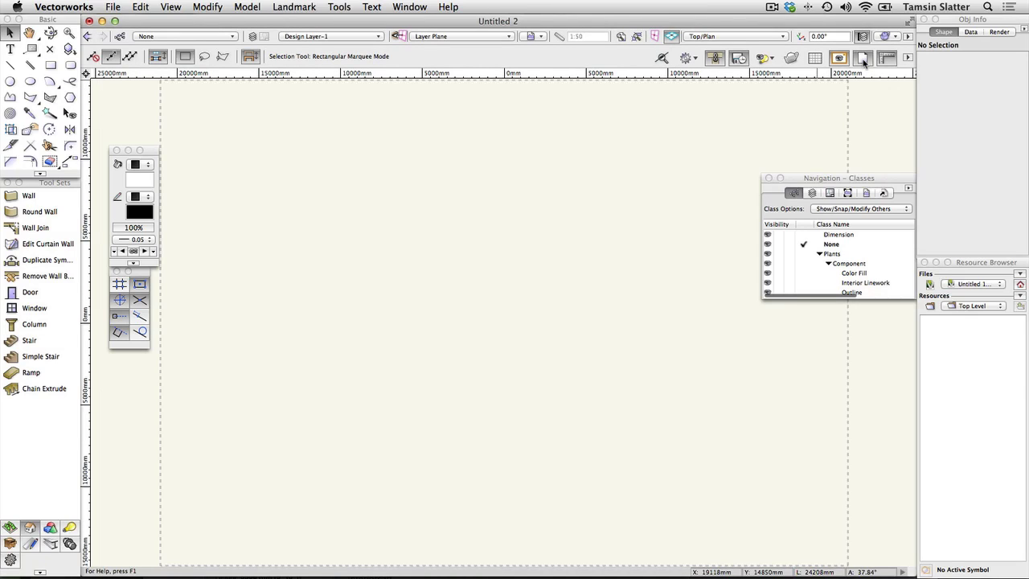
click(862, 59)
click(863, 60)
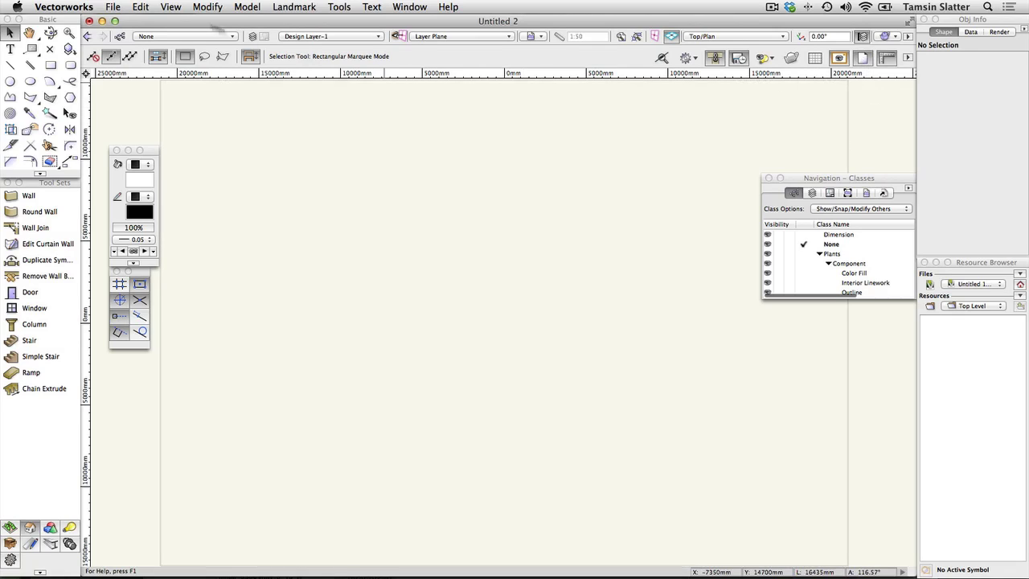
- Check the page boundary options in the document's page setup
click(113, 6)
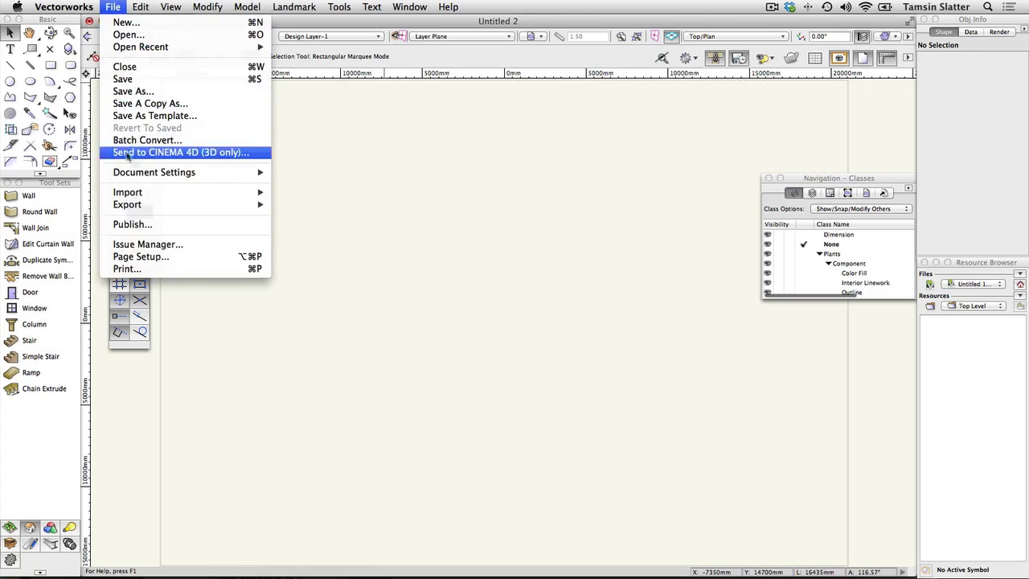
click(152, 259)
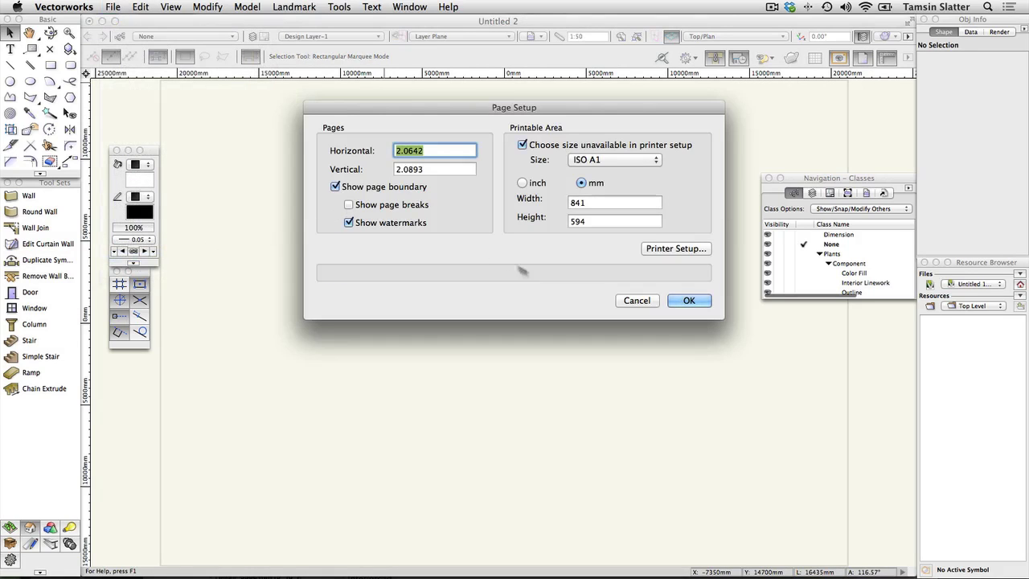
click(677, 304)
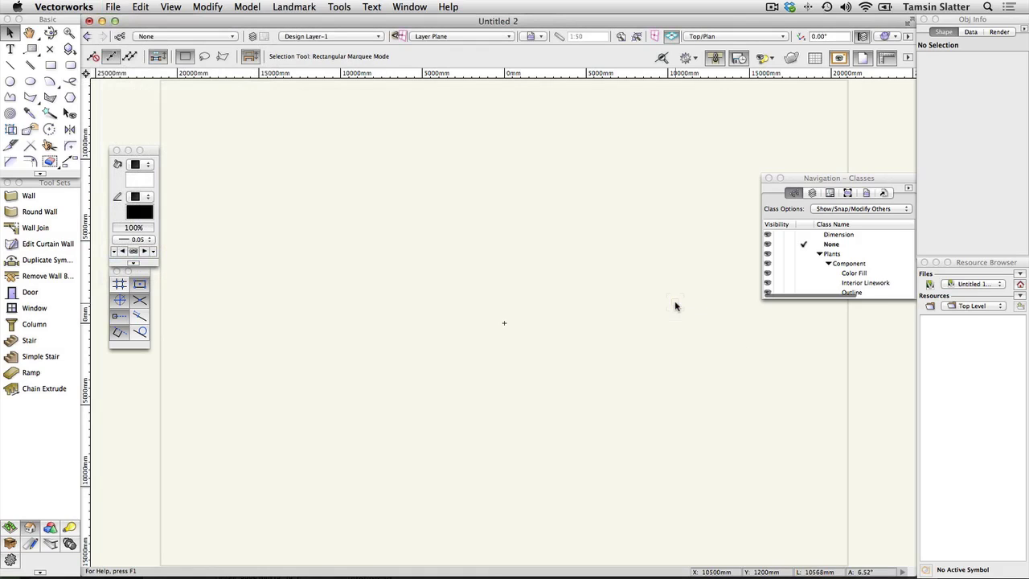
- Review the document's length, area, volume and angle units and the available length units, keeping Millimeters
click(112, 7)
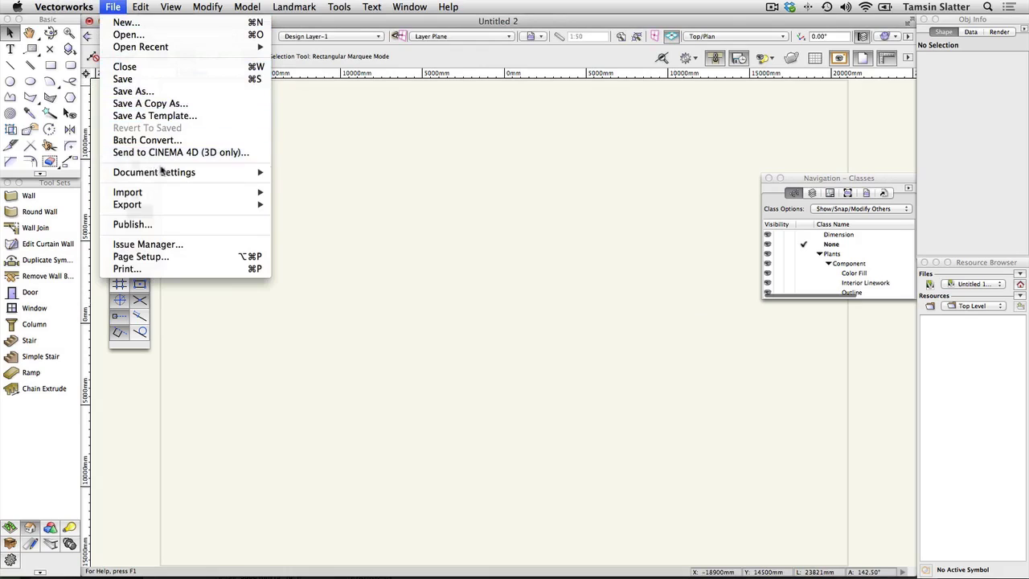
mouse_move(175, 172)
click(318, 192)
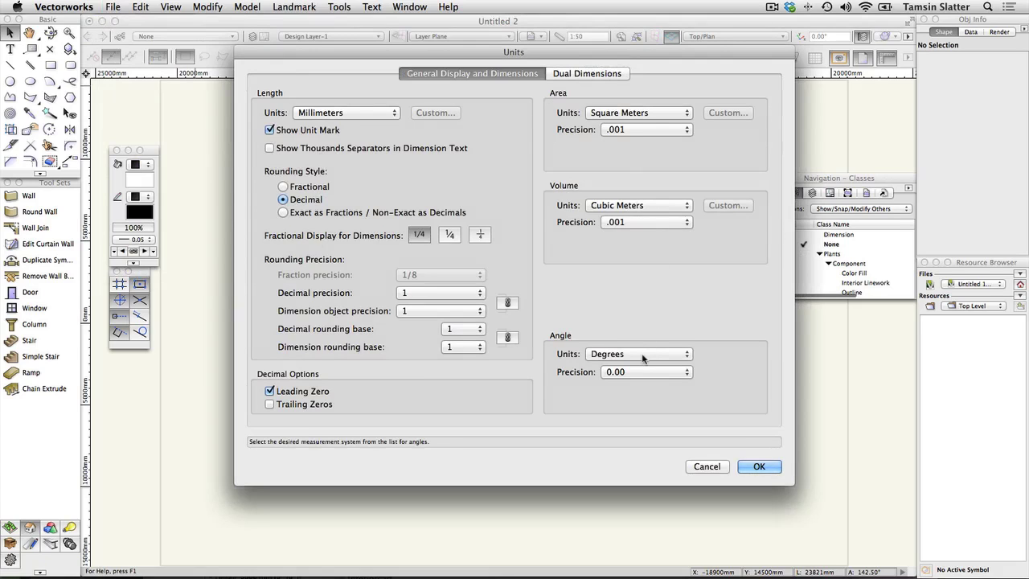
click(369, 113)
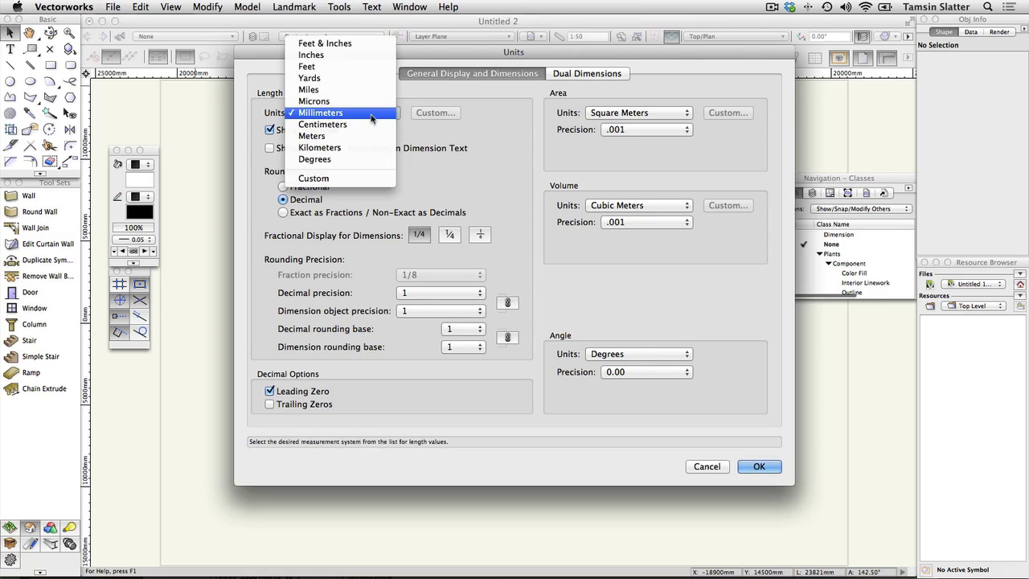
click(417, 95)
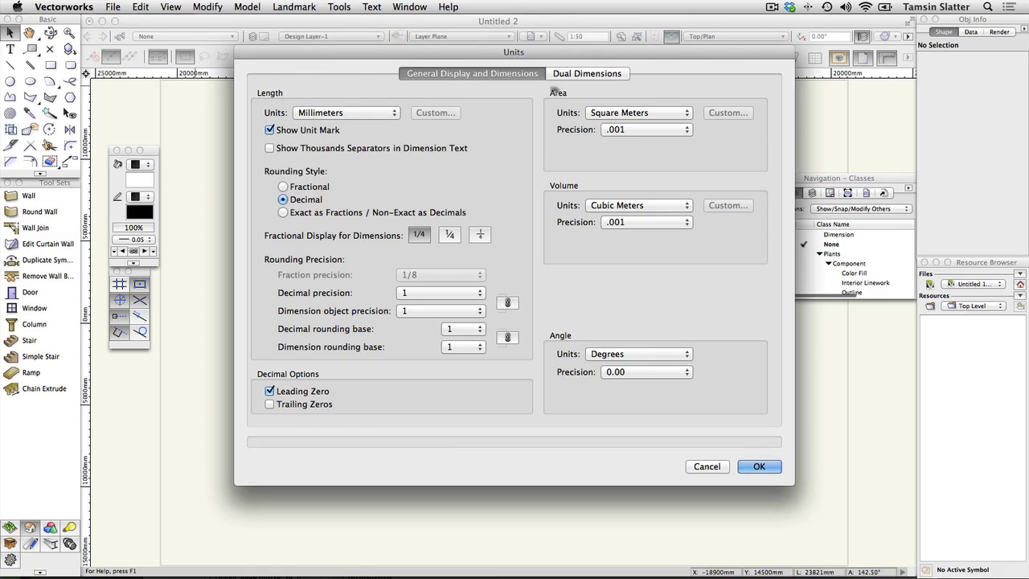
click(755, 467)
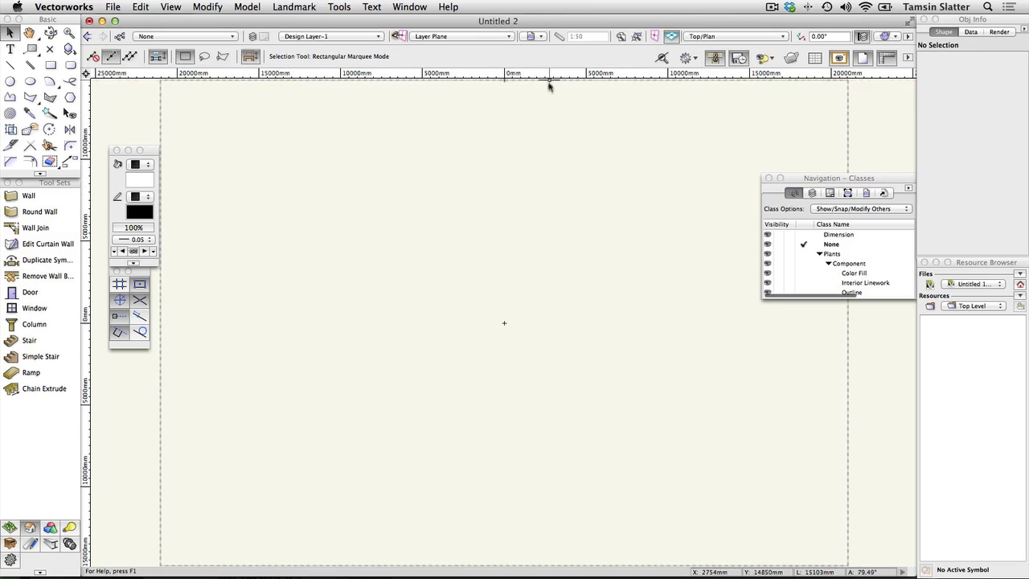
- Review the layer scale options and accept 1:50
click(560, 38)
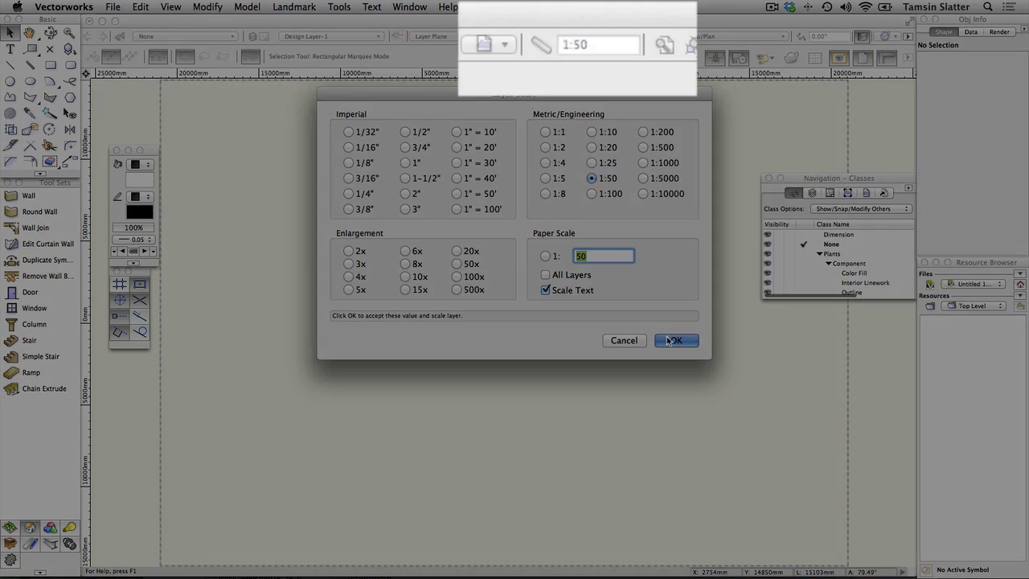
click(670, 341)
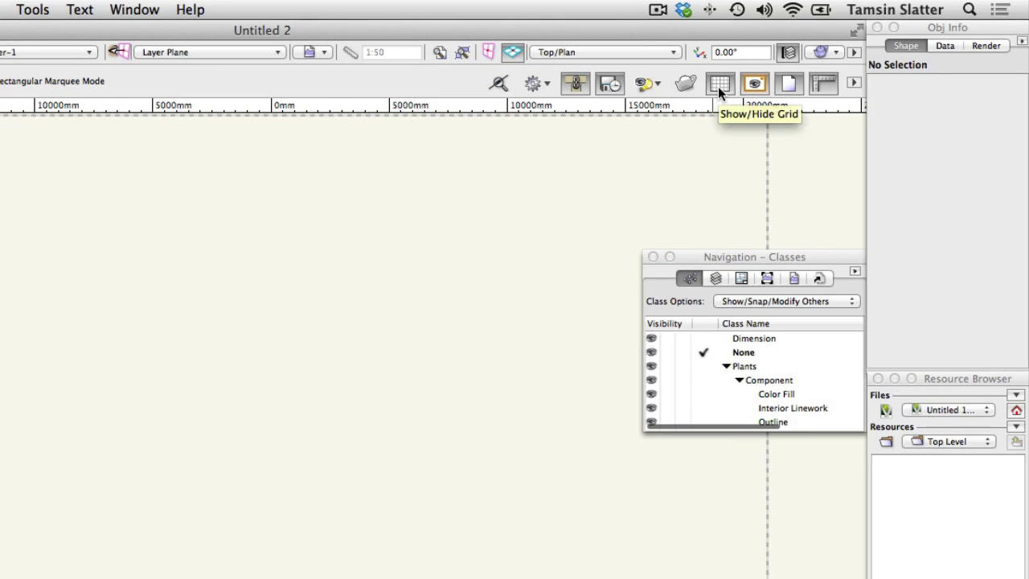
- Show the drawing grid, inspect it at different zoom levels, and fit the page back in the view
click(717, 86)
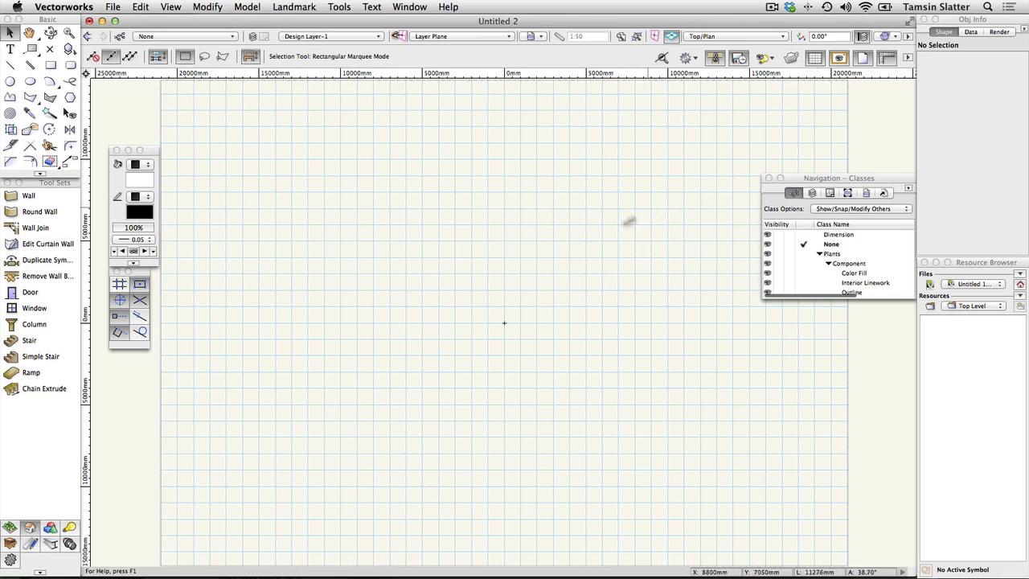
scroll(494, 356, down, 1)
scroll(493, 356, up, 3)
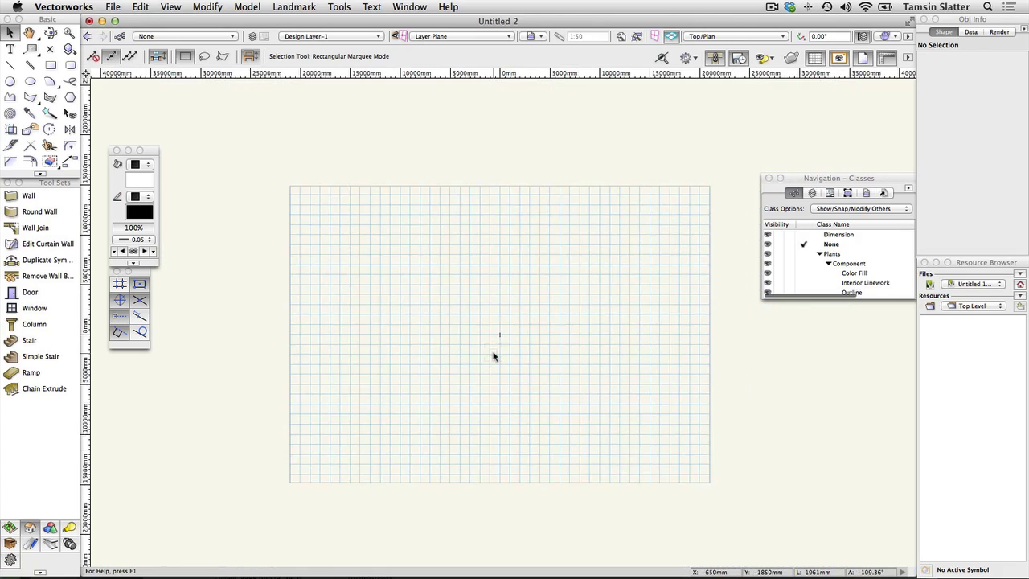
scroll(493, 356, down, 3)
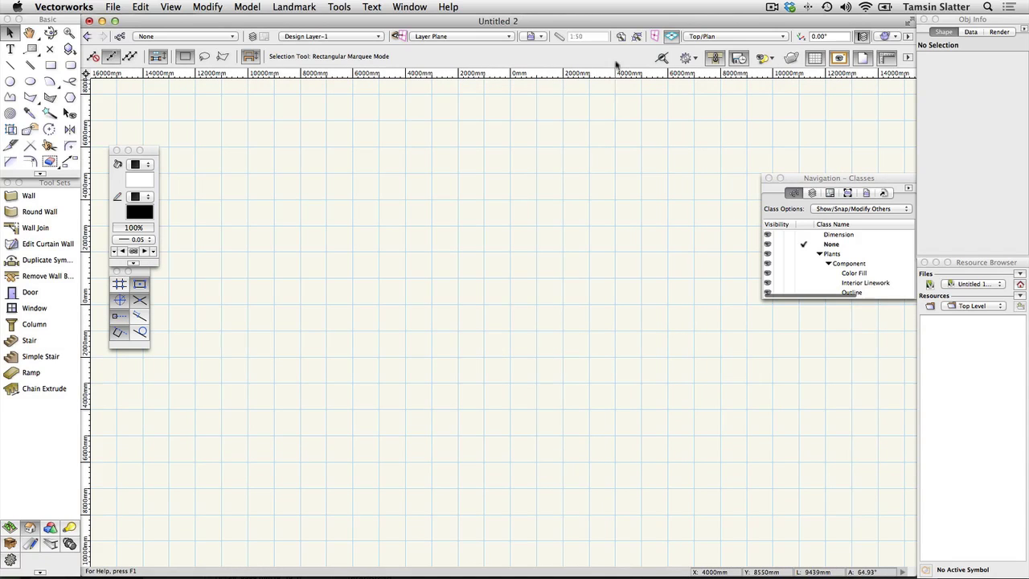
click(620, 37)
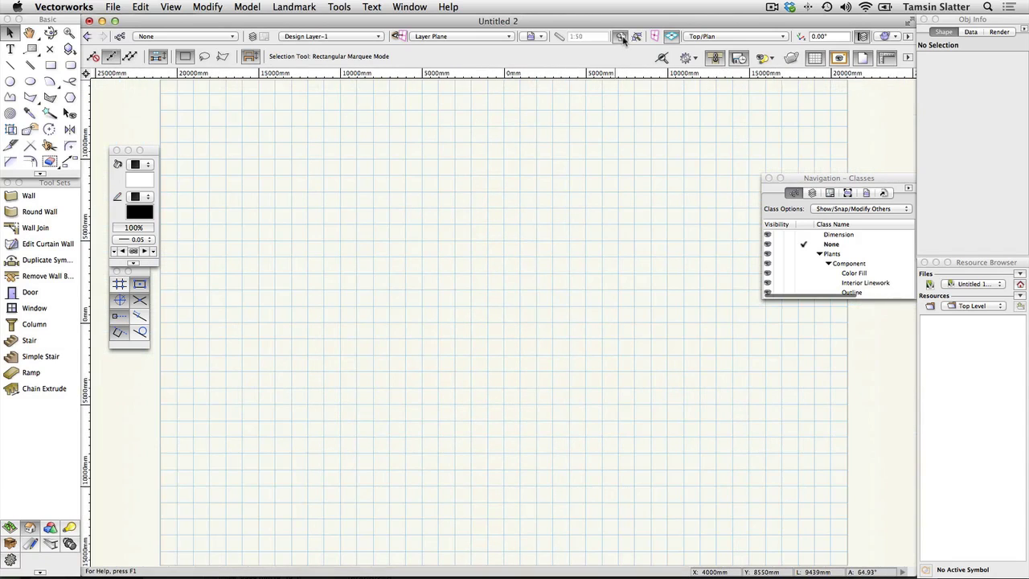
- Set the symmetrical snap grid spacing to 1 mm in the SmartCursor grid settings
click(120, 285)
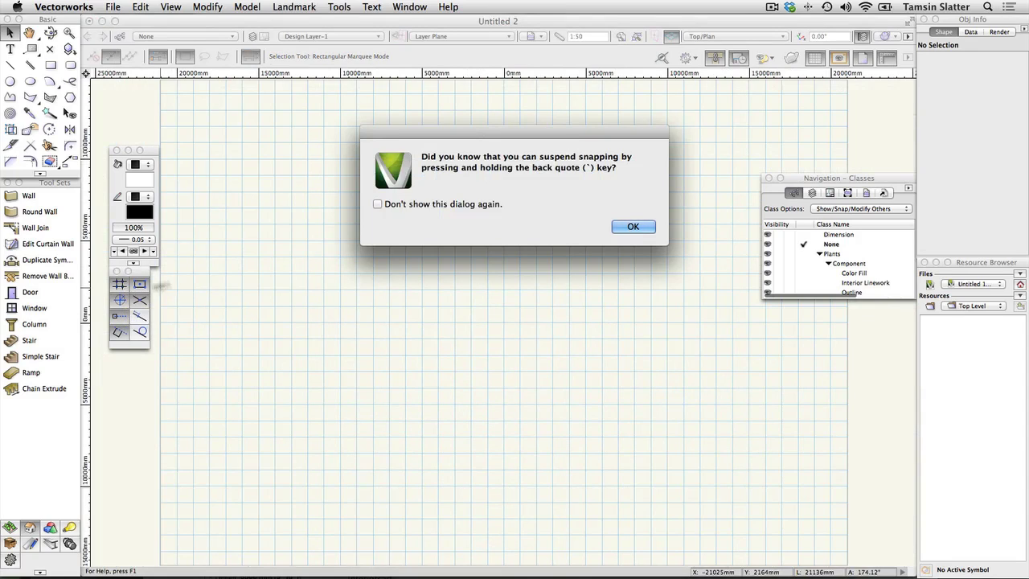
click(632, 228)
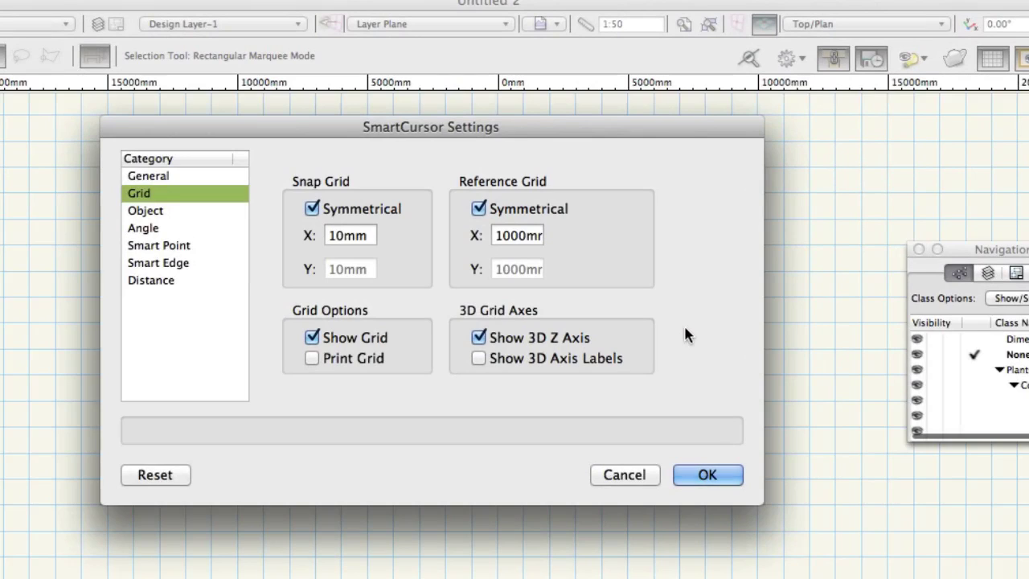
mouse_move(372, 266)
mouse_move(341, 244)
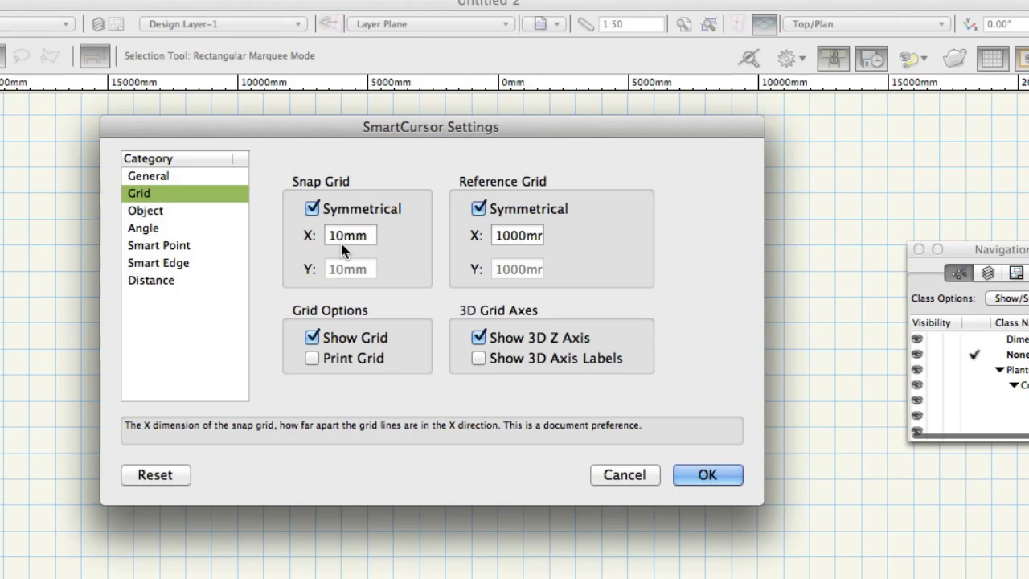
double_click(335, 240)
text(1)
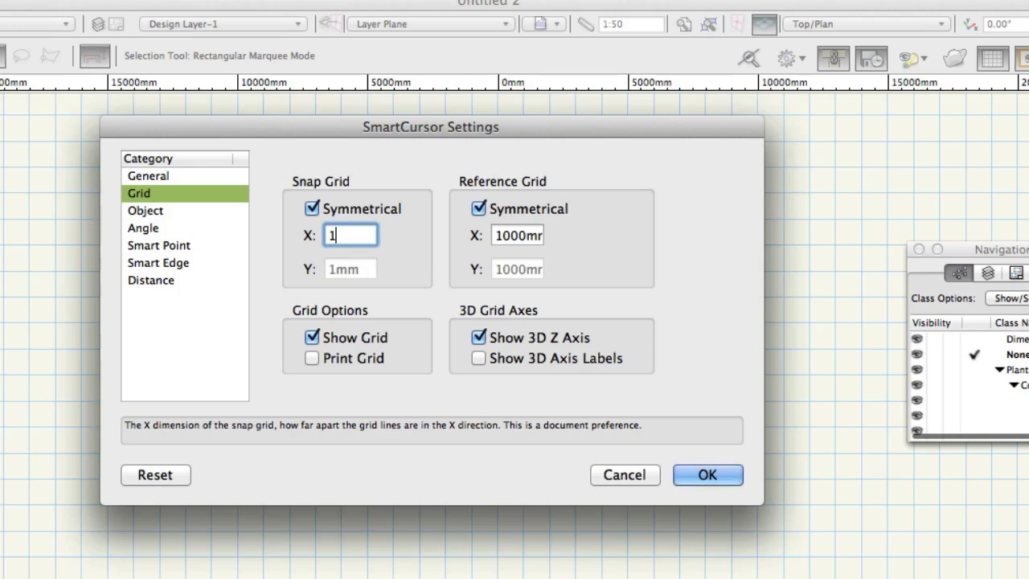
- Set the symmetrical reference grid spacing to 1000 mm, apply the grid settings, and turn off snapping to the grid
click(526, 234)
double_click(526, 234)
text(1000)
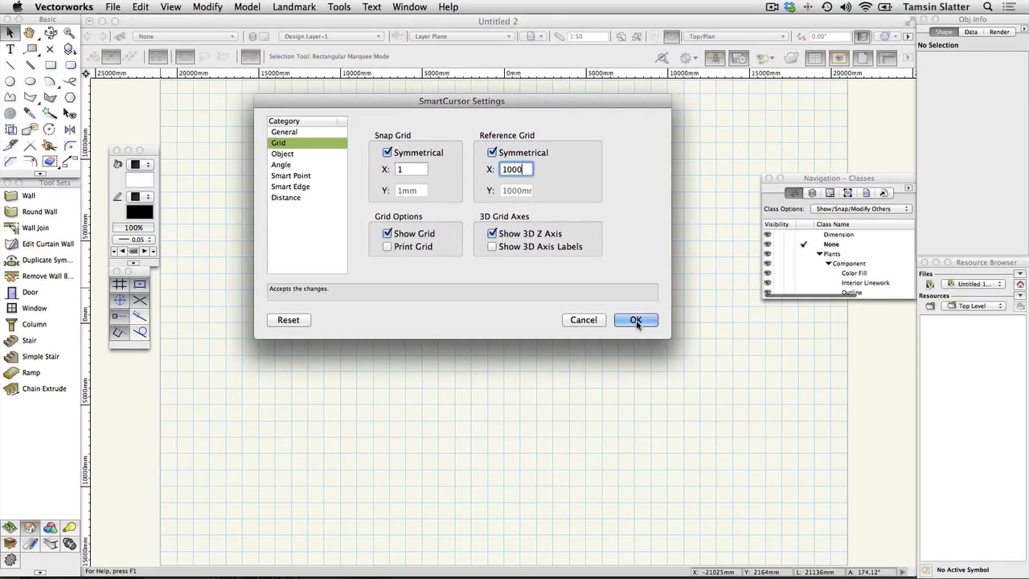
click(635, 320)
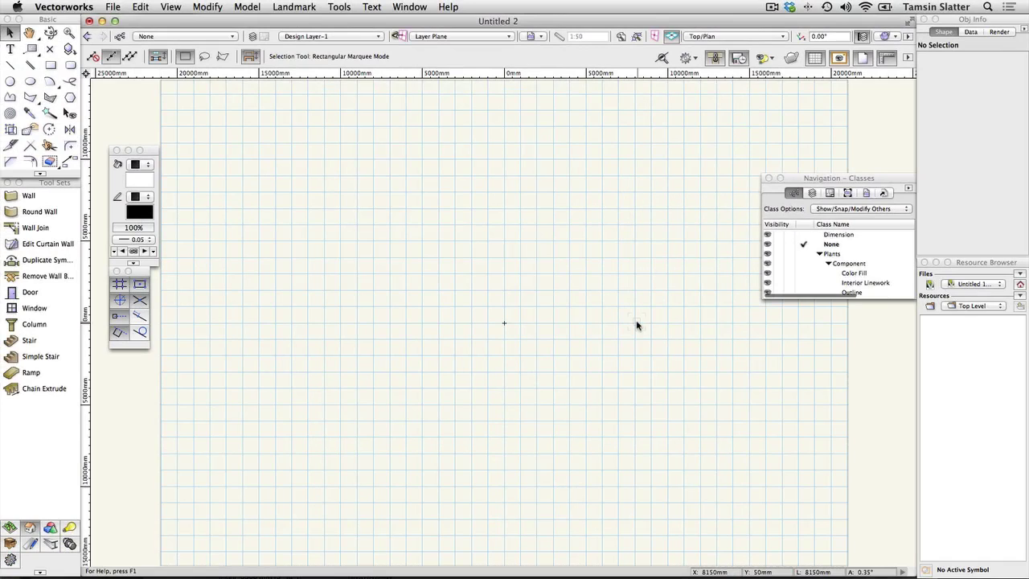
click(119, 286)
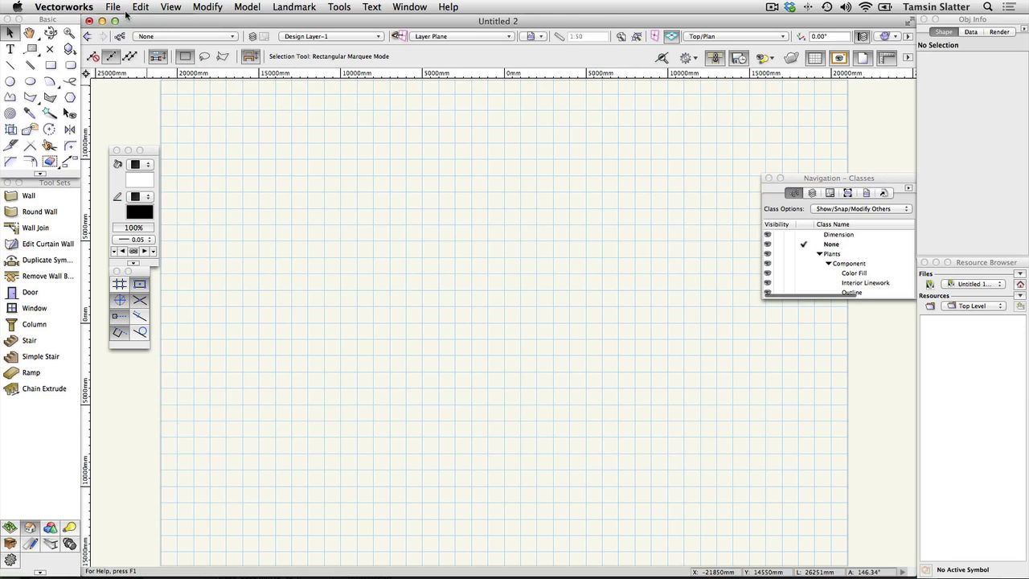
- Enable auto-classing with the VWArch naming standard and auto-class all existing auto-classing objects
click(117, 8)
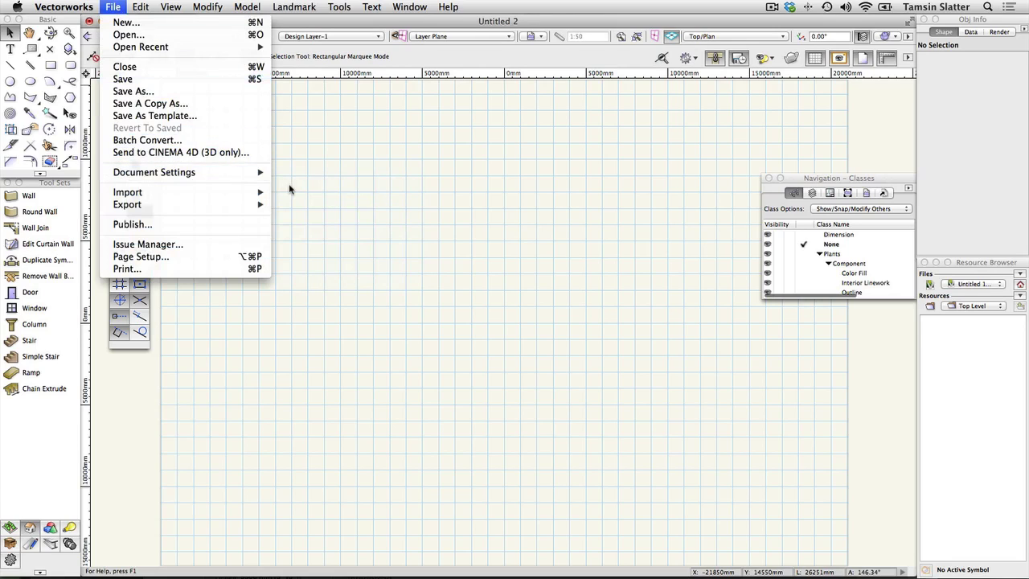
mouse_move(265, 173)
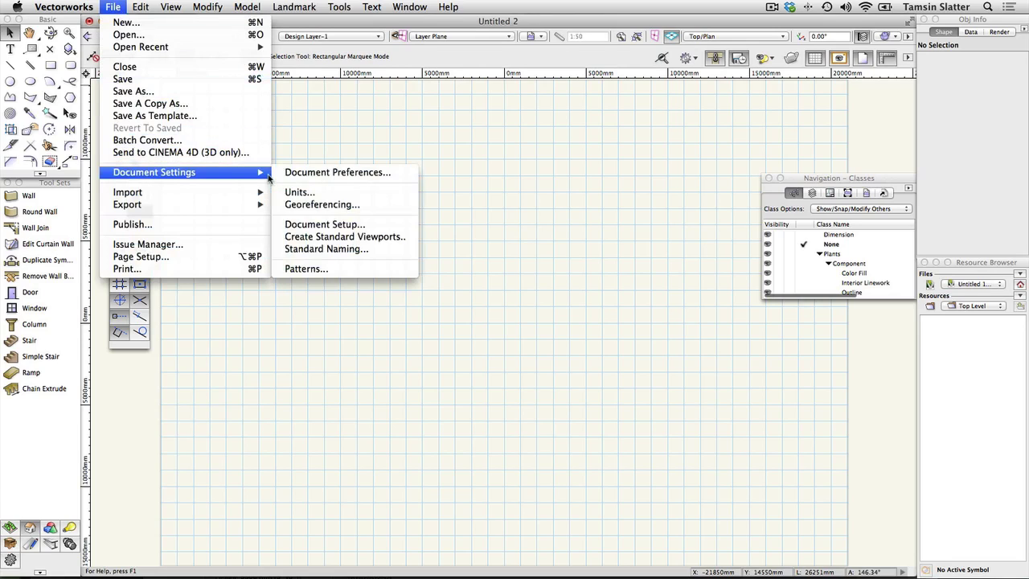
click(330, 250)
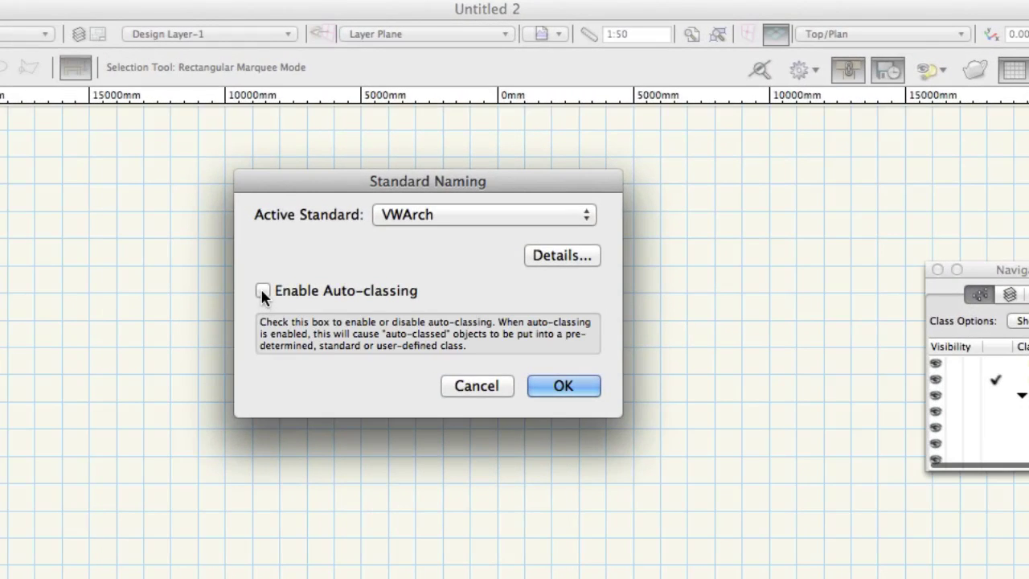
click(263, 291)
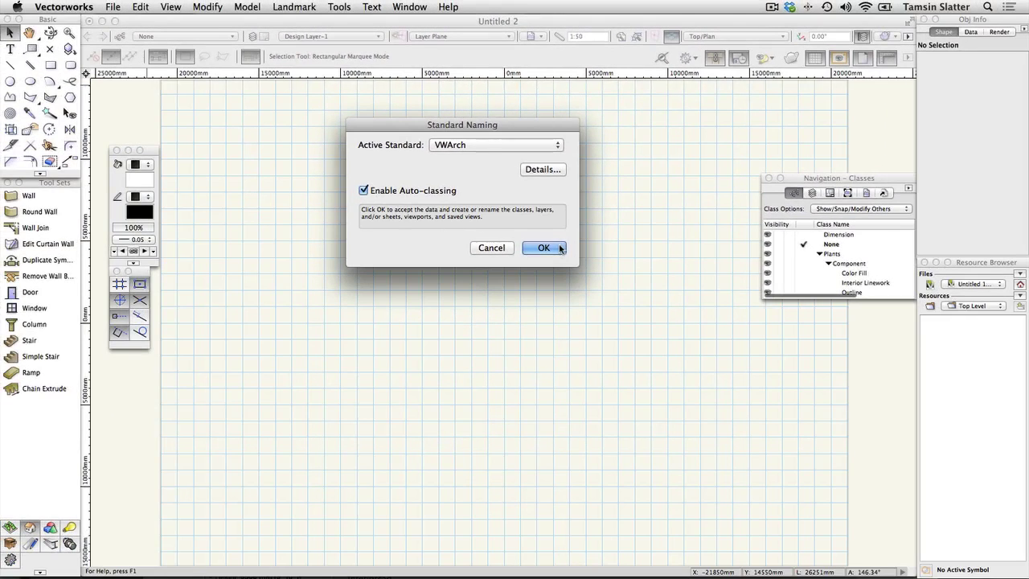
click(543, 247)
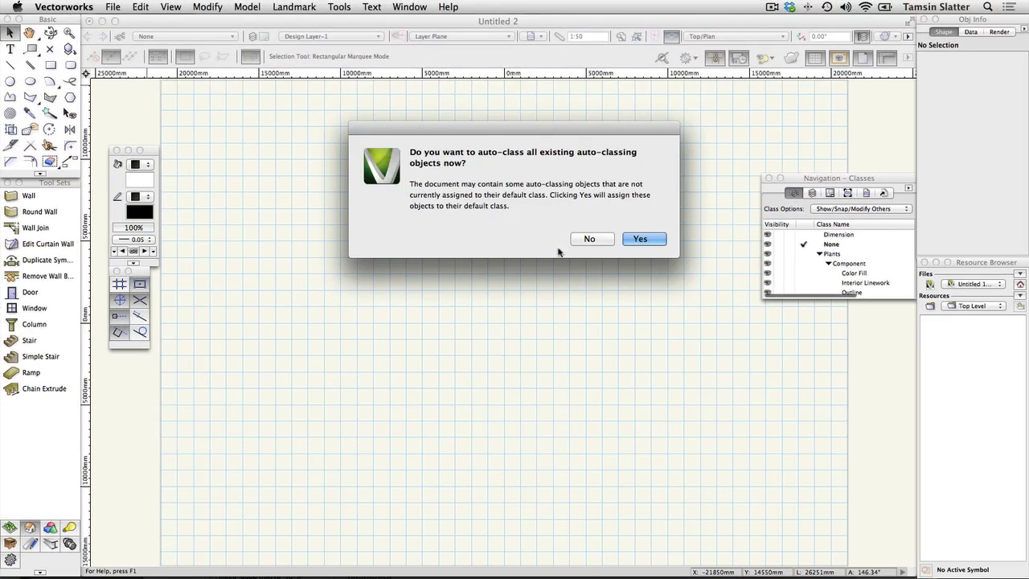
click(640, 239)
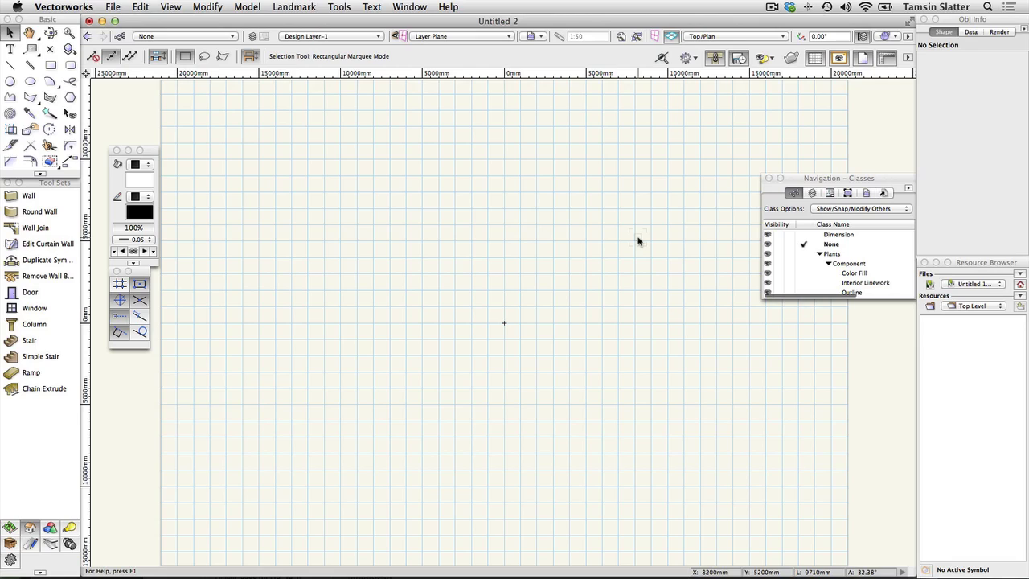
- Save the document as a drawing template named My Template in the Templates folder
click(113, 7)
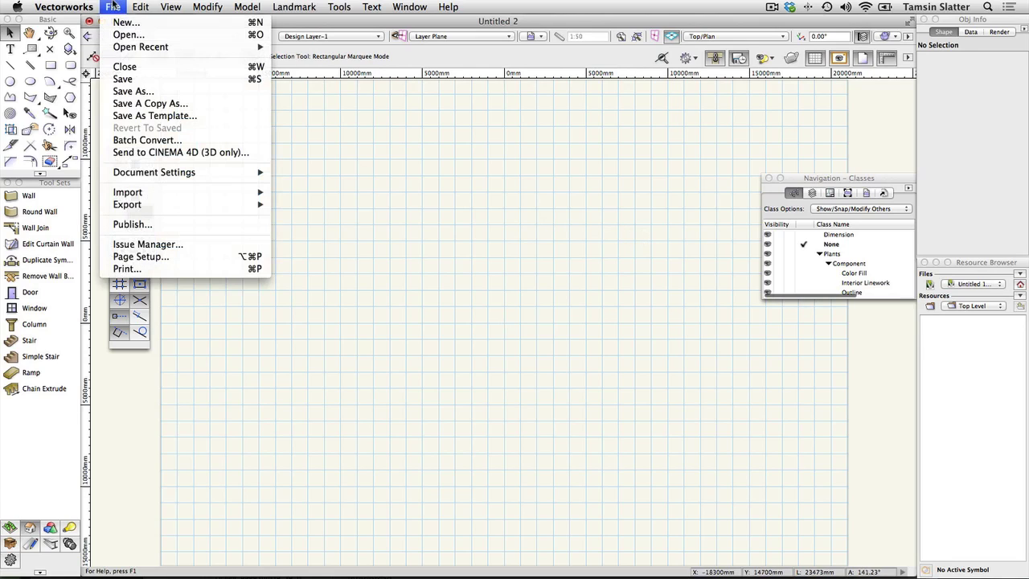
click(119, 116)
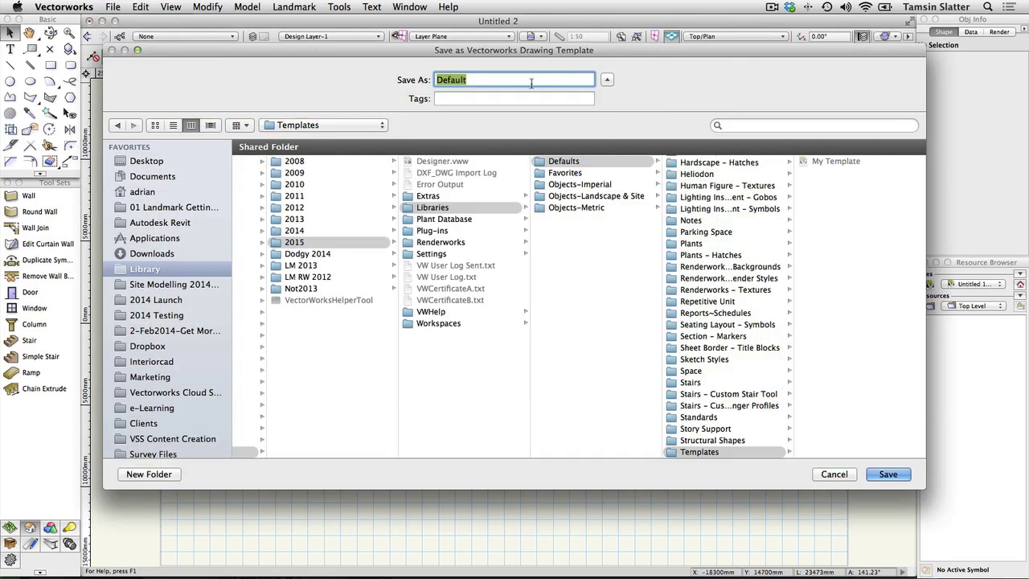
text(My Template)
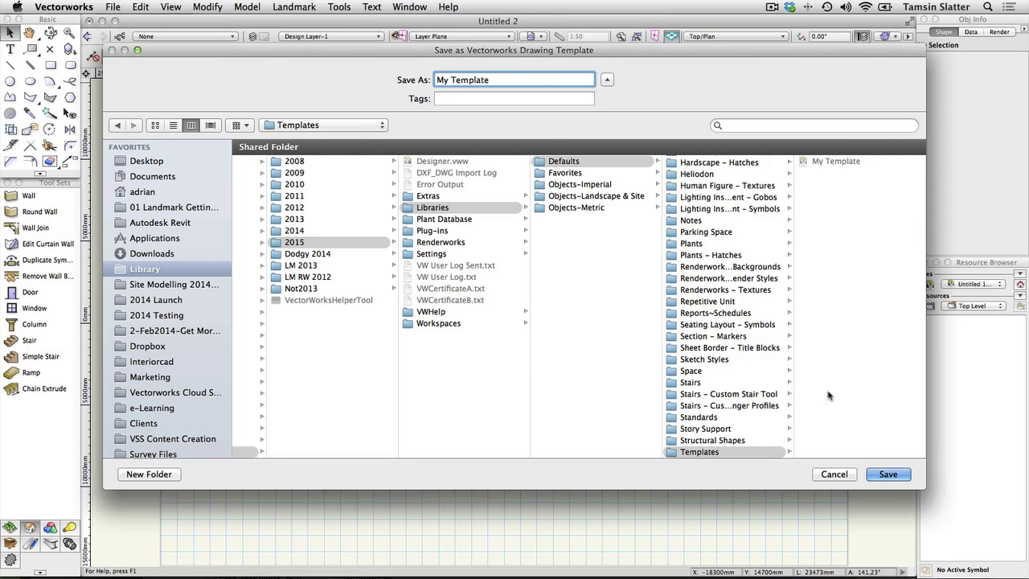
click(887, 475)
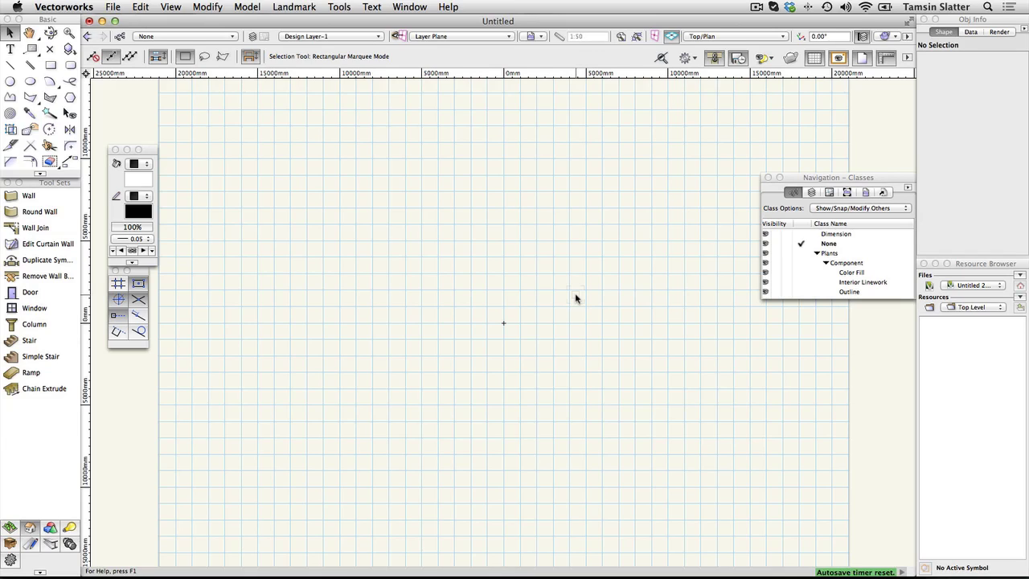
- In the 3D preferences, set conversion resolution to High, and the Top/Plan-to-3D render mode to OpenGL and projection to Normal Perspective
click(344, 7)
mouse_move(452, 240)
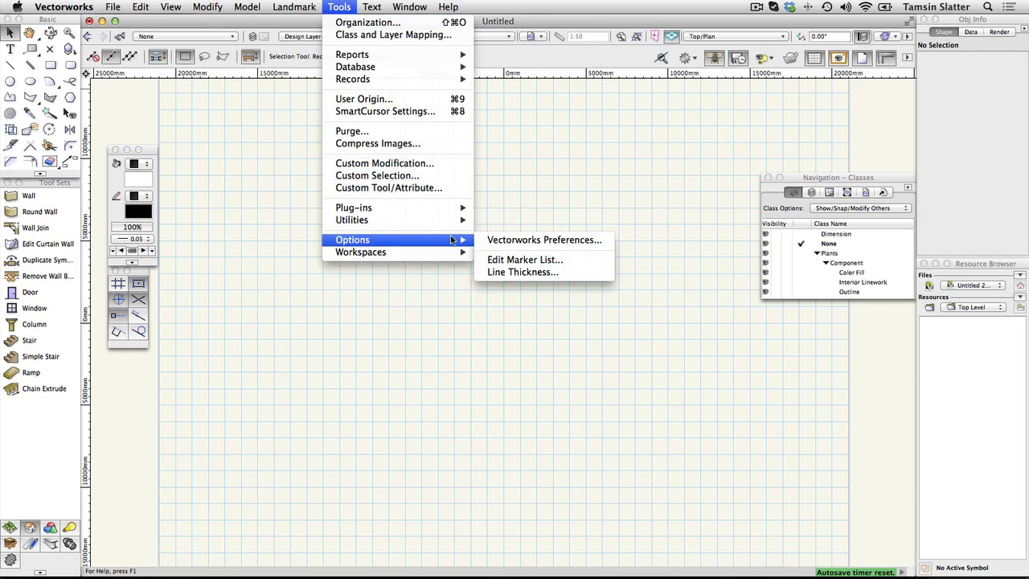
click(530, 240)
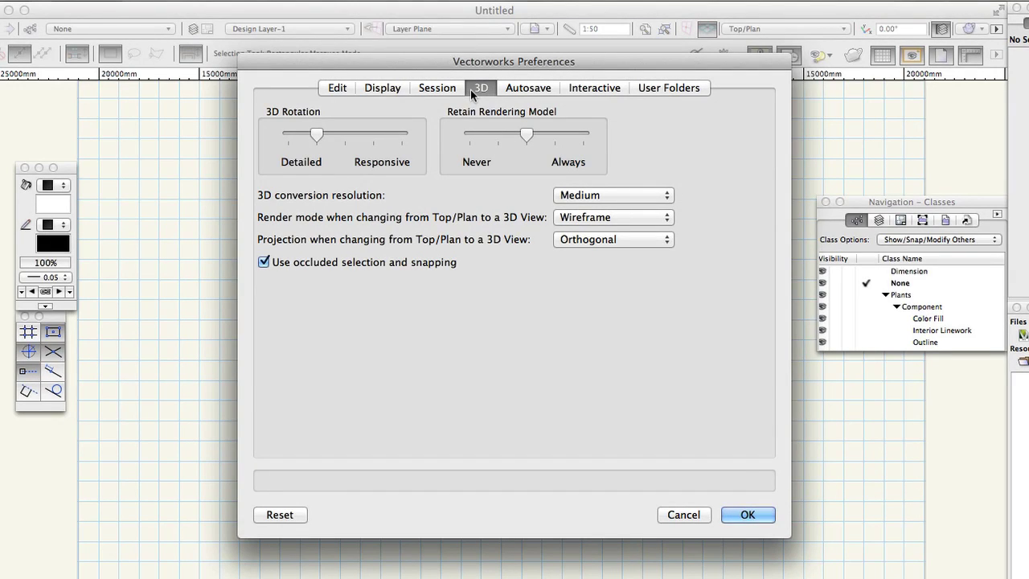
click(618, 194)
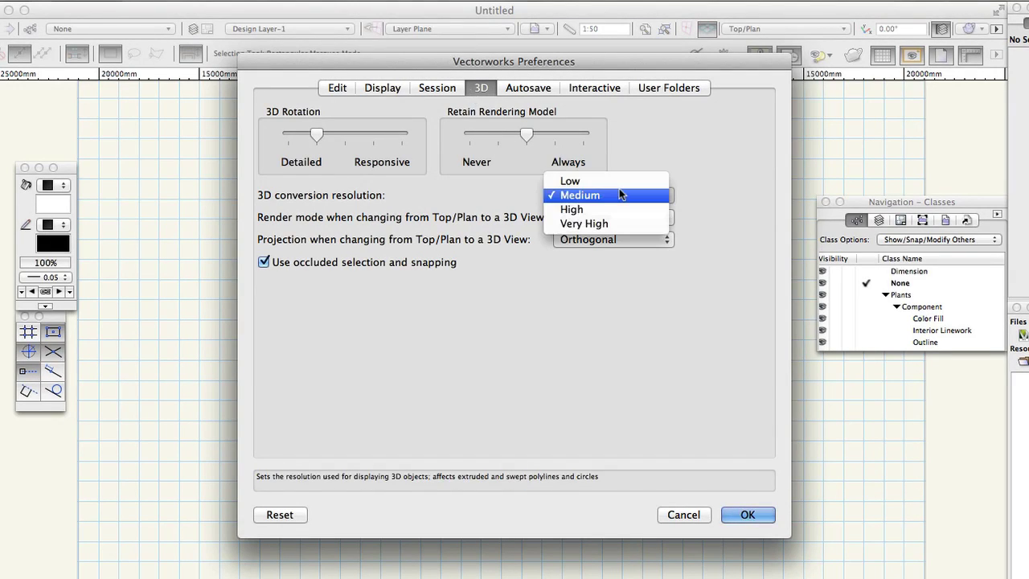
click(618, 207)
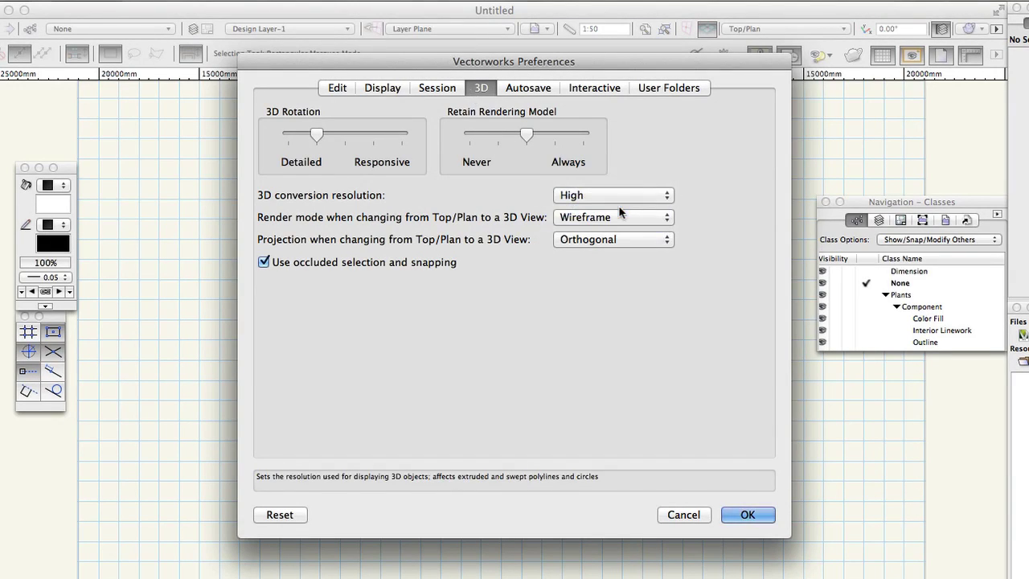
click(643, 217)
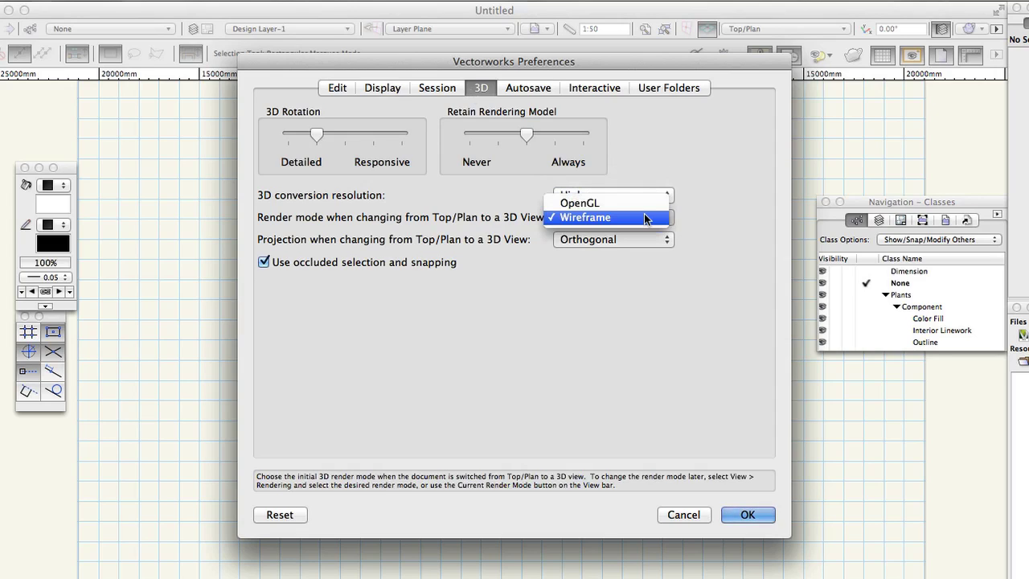
click(643, 205)
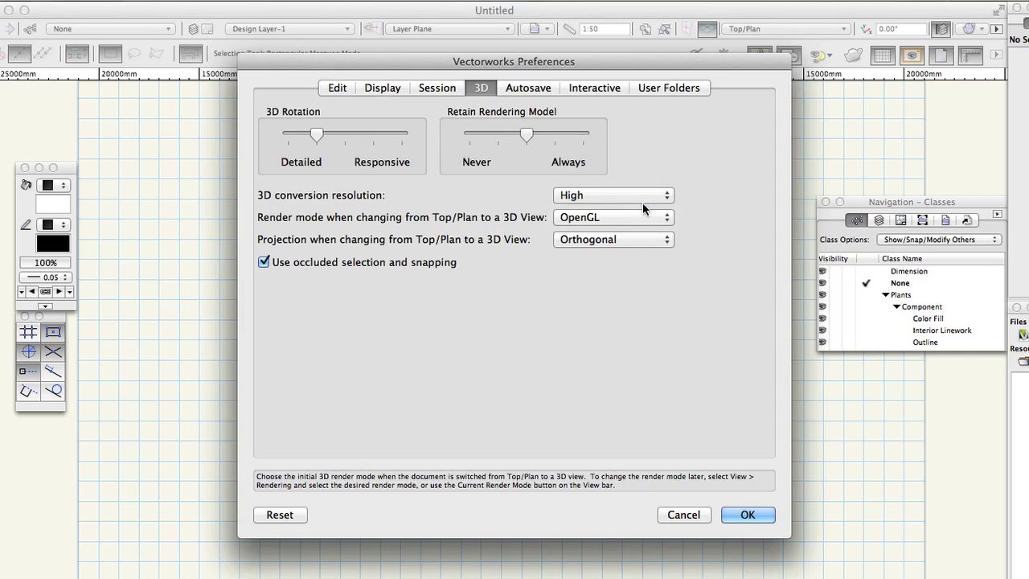
click(662, 243)
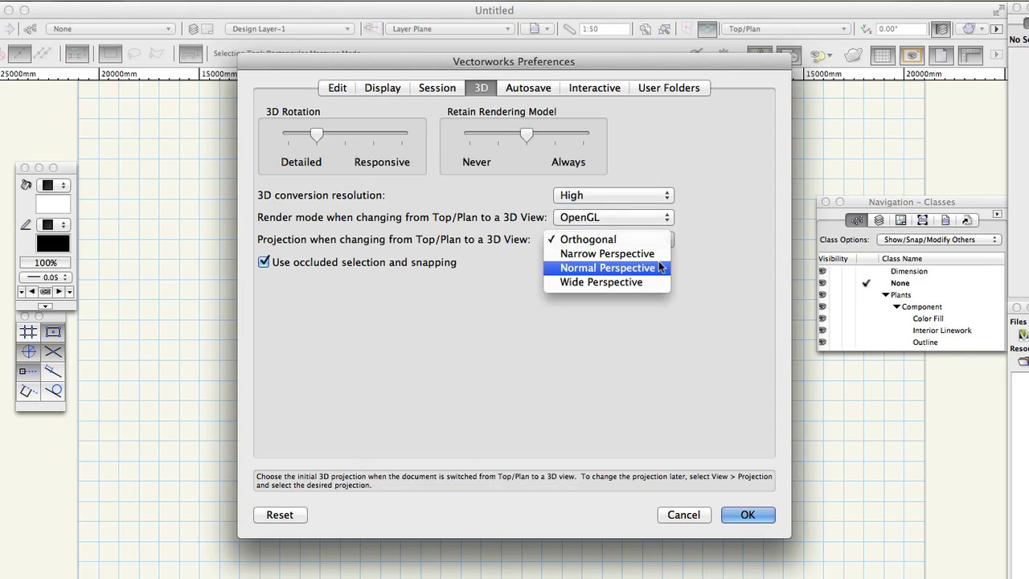
click(659, 267)
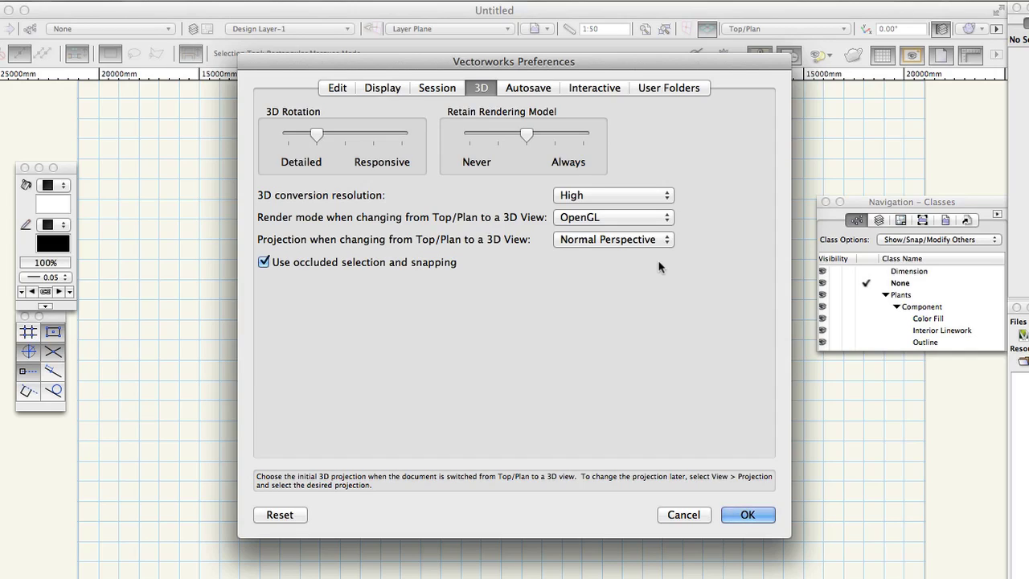
- Turn off confirmation before each autosave and apply the preferences
click(541, 87)
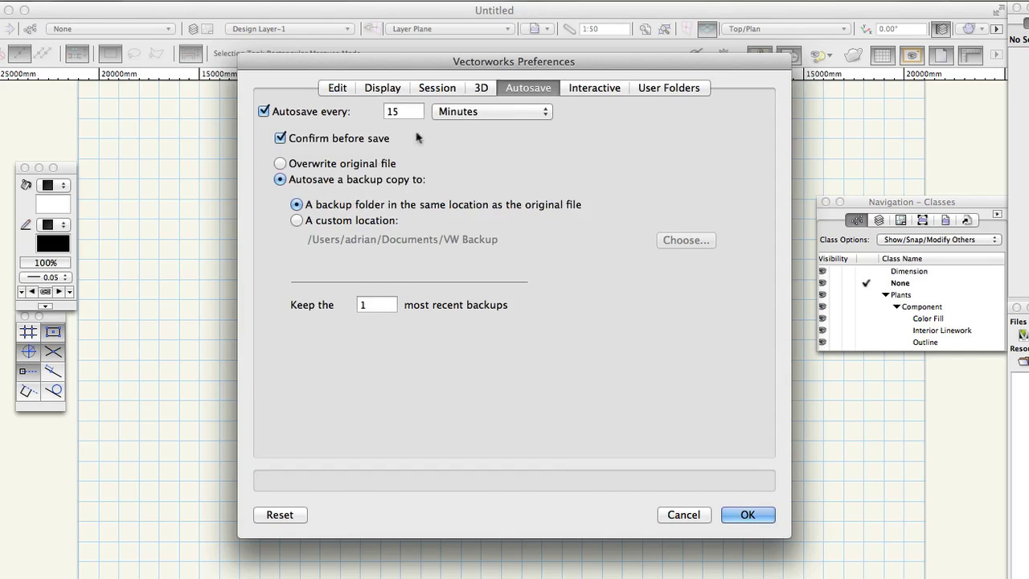
click(339, 139)
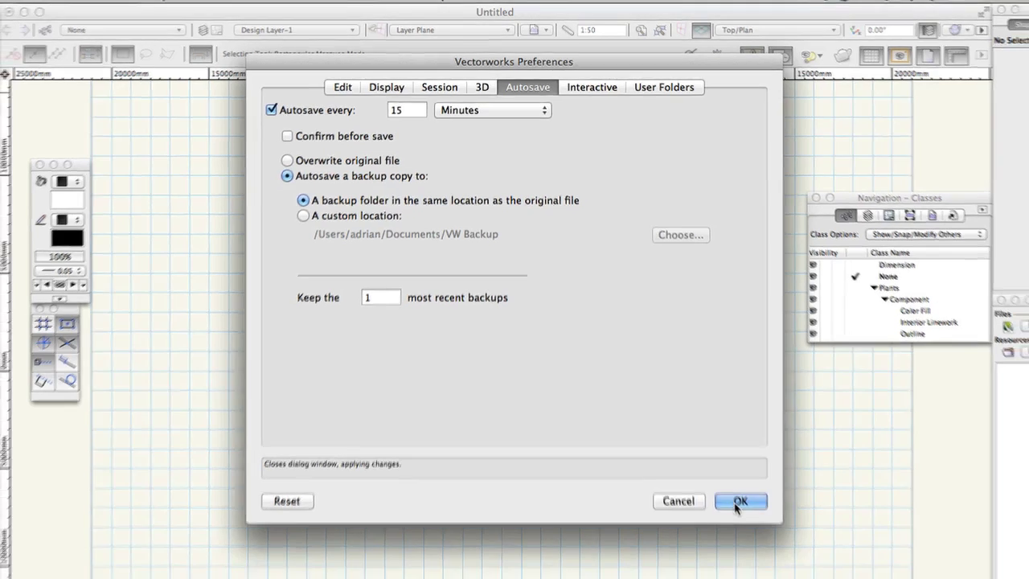
click(743, 512)
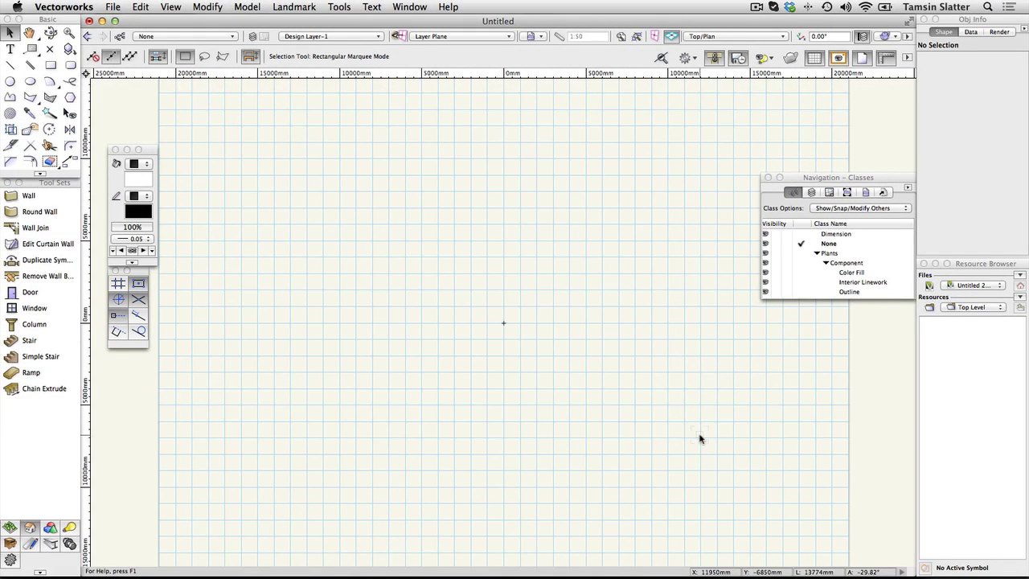